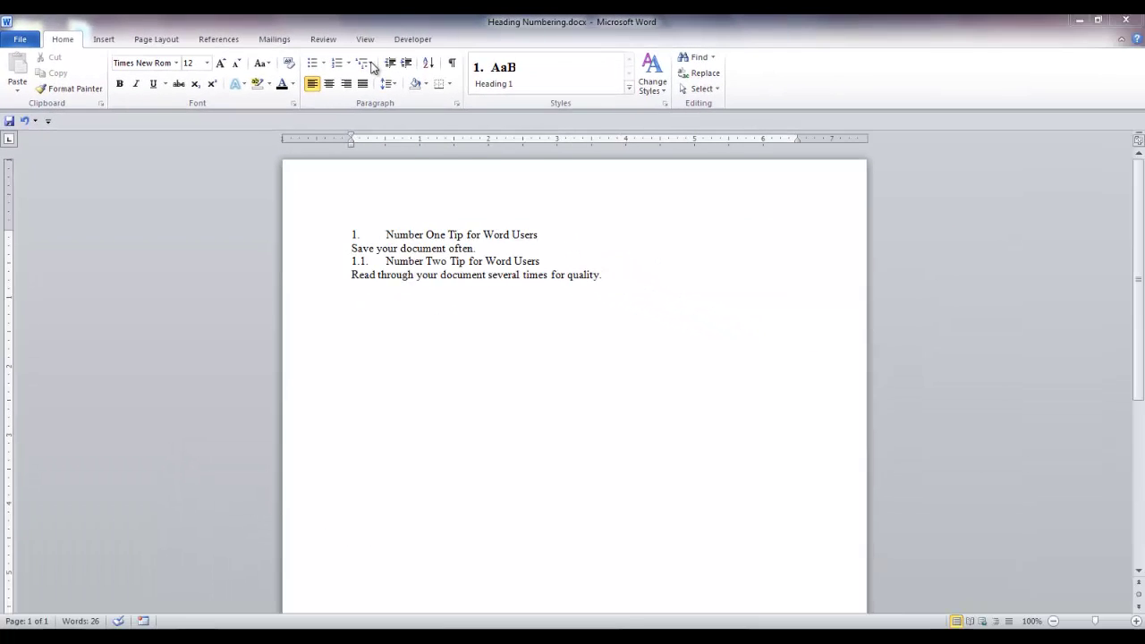
- Define a new list style named "Numbered Headings"
click(372, 64)
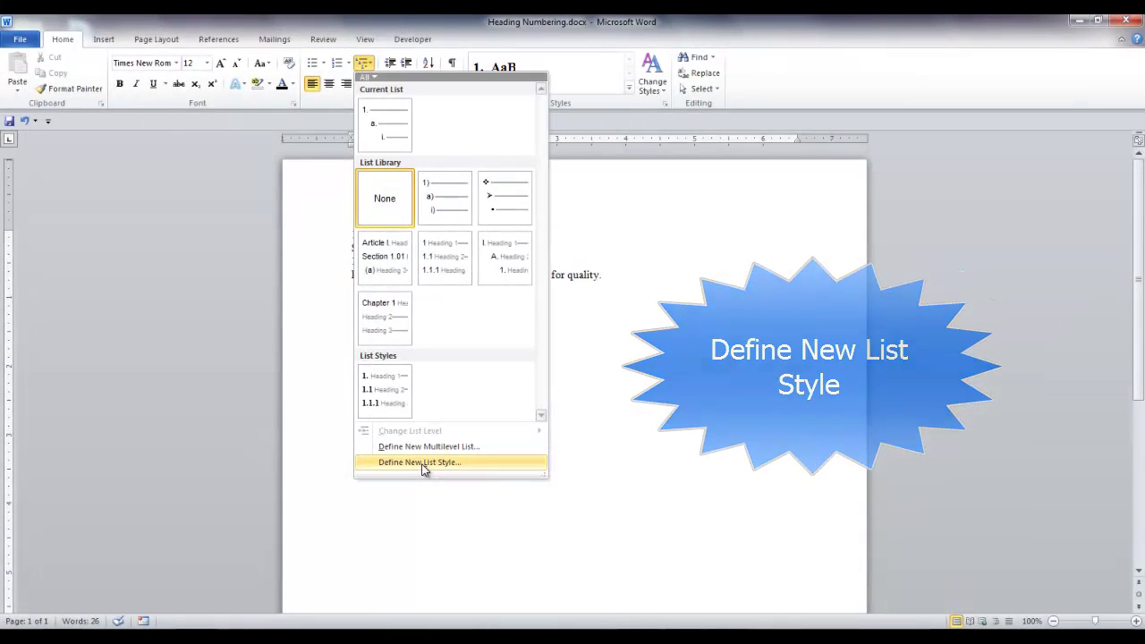
click(420, 462)
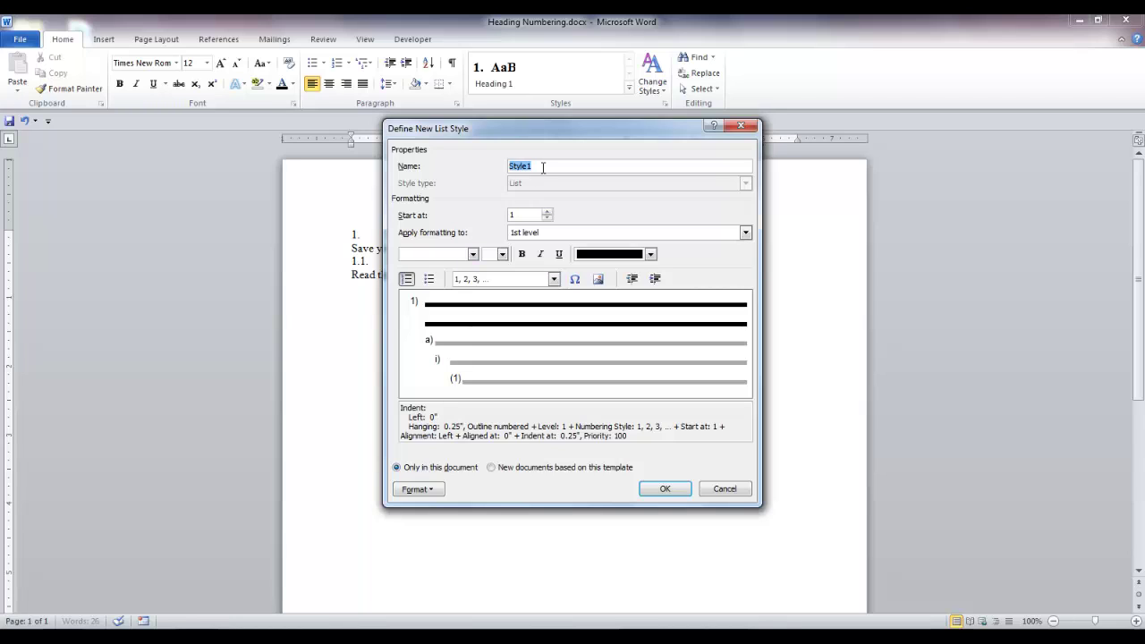
text(Numbered Headings)
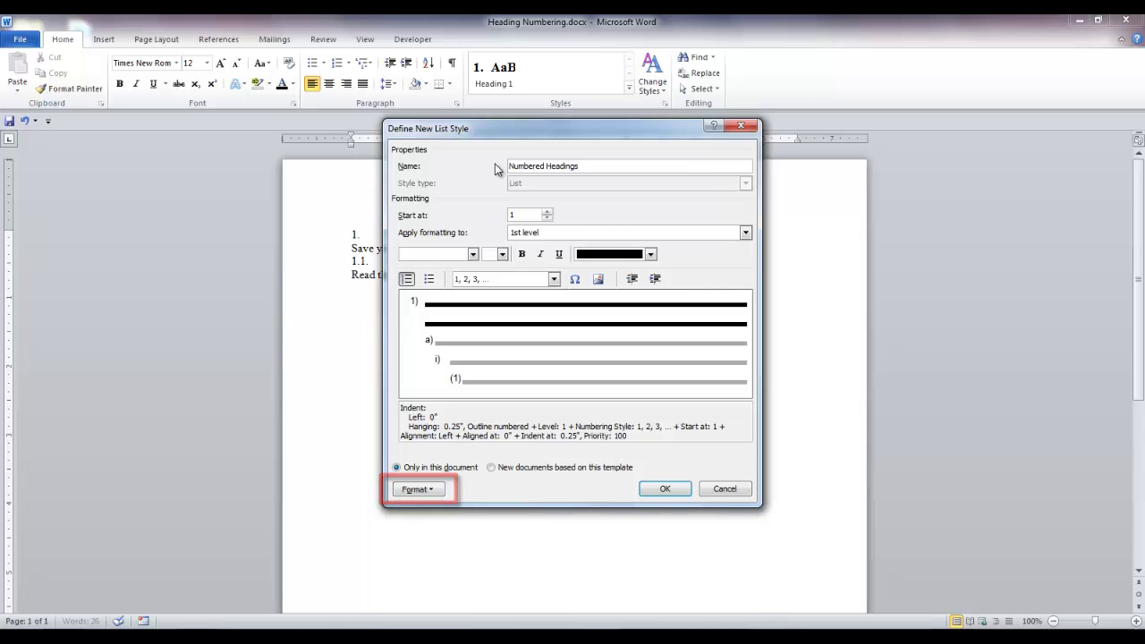
- In the list style's numbering settings, show the extended options and link level 1 to the Heading 1 style
click(421, 492)
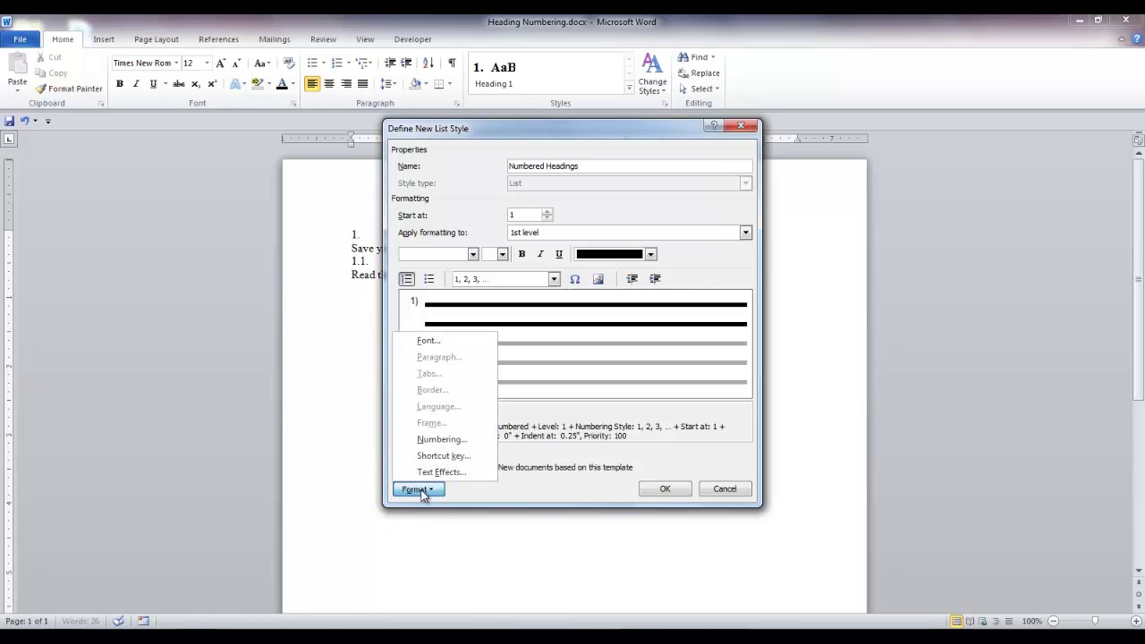
click(442, 439)
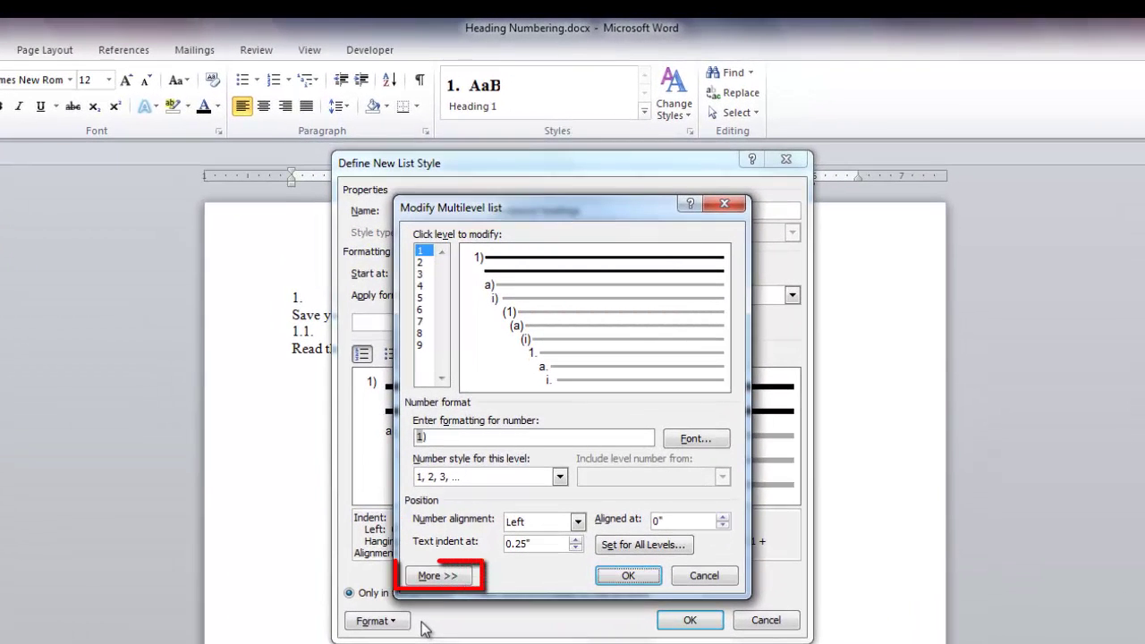
click(443, 578)
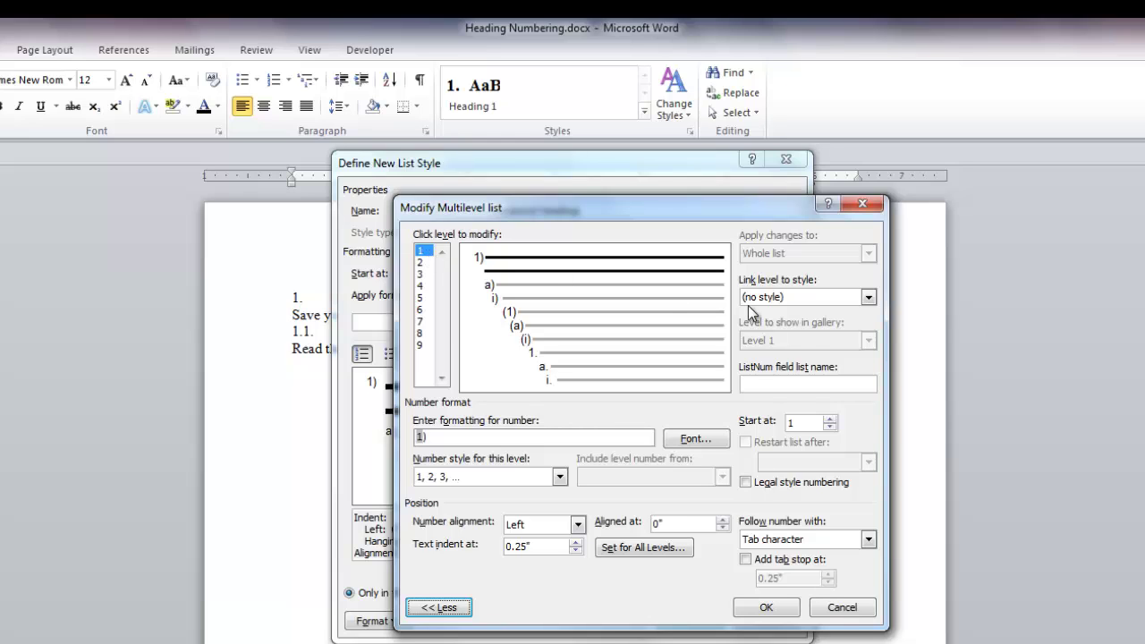
click(872, 296)
drag(870, 324, 869, 341)
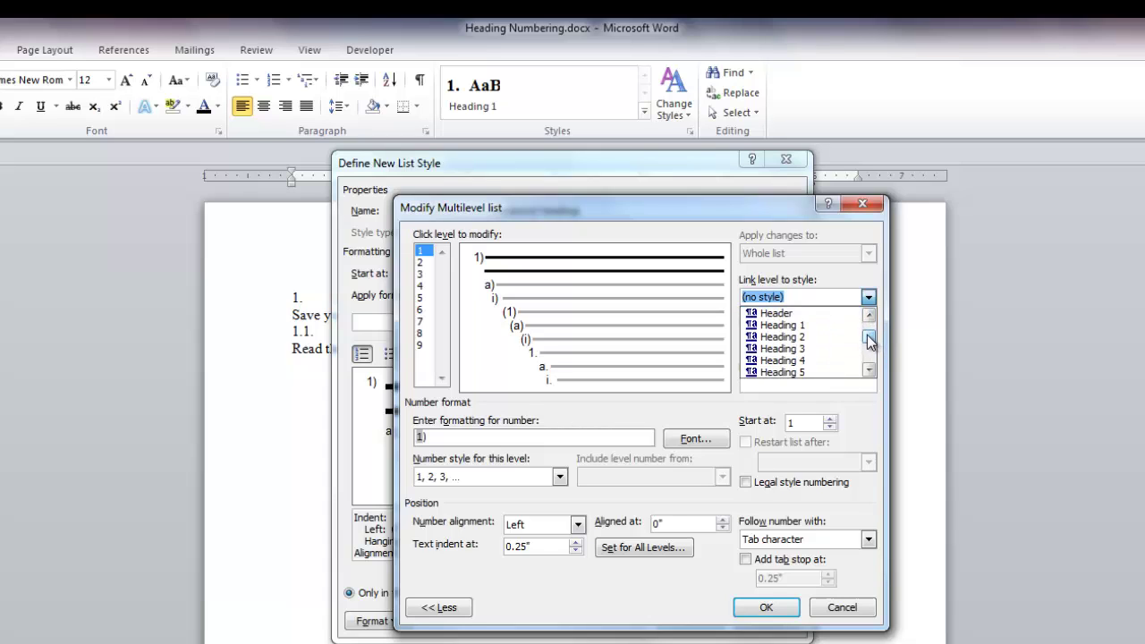
click(816, 324)
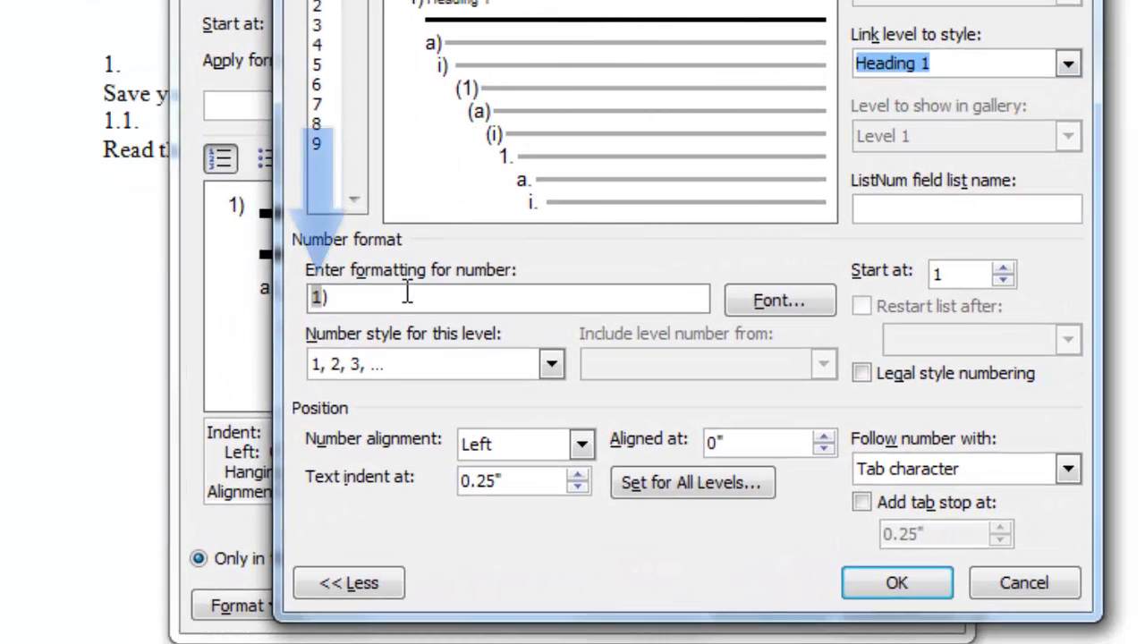
- Format the level 1 number as "1." with a period instead of the parenthesis, using the 1, 2, 3, … number style
click(345, 303)
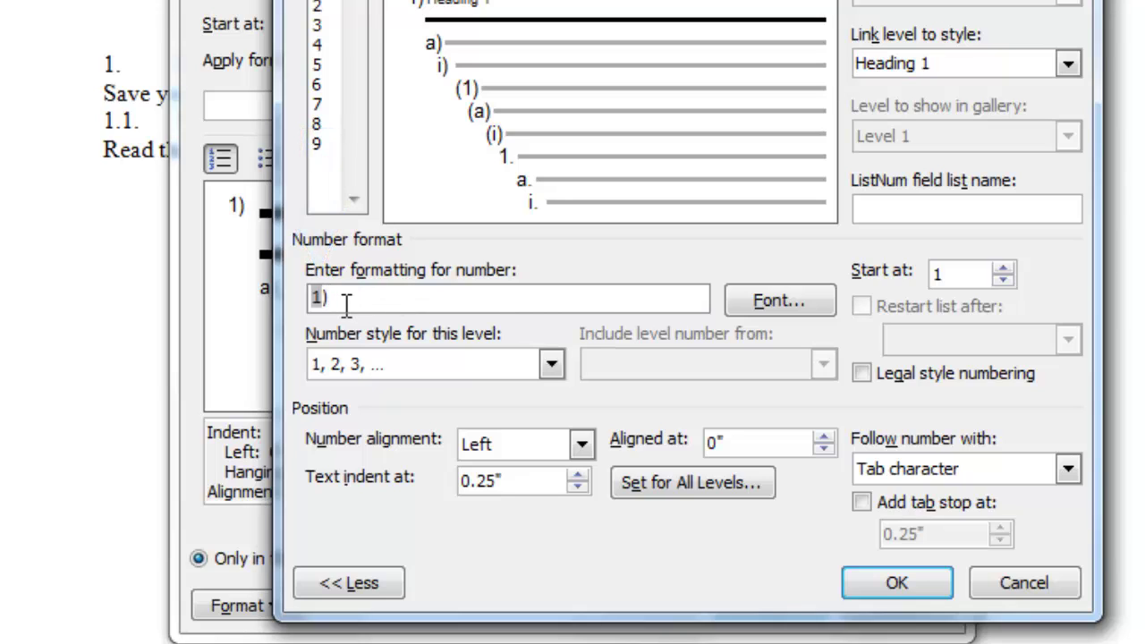
key(BackSpace)
text(.)
click(552, 363)
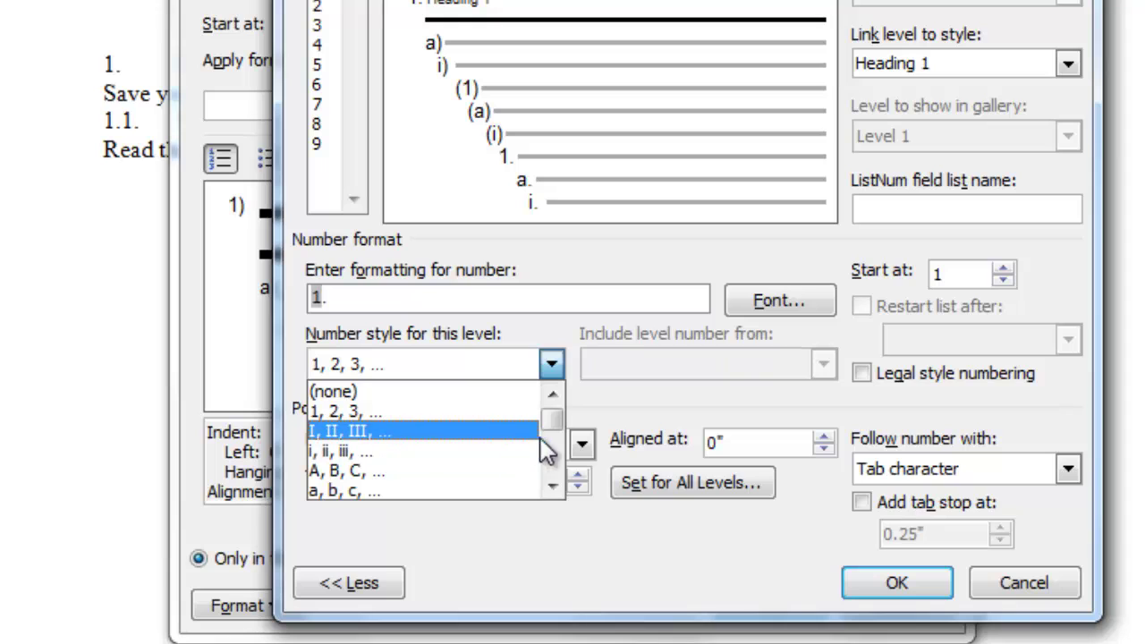
mouse_move(556, 416)
mouse_down()
mouse_move(550, 455)
mouse_move(553, 410)
mouse_up()
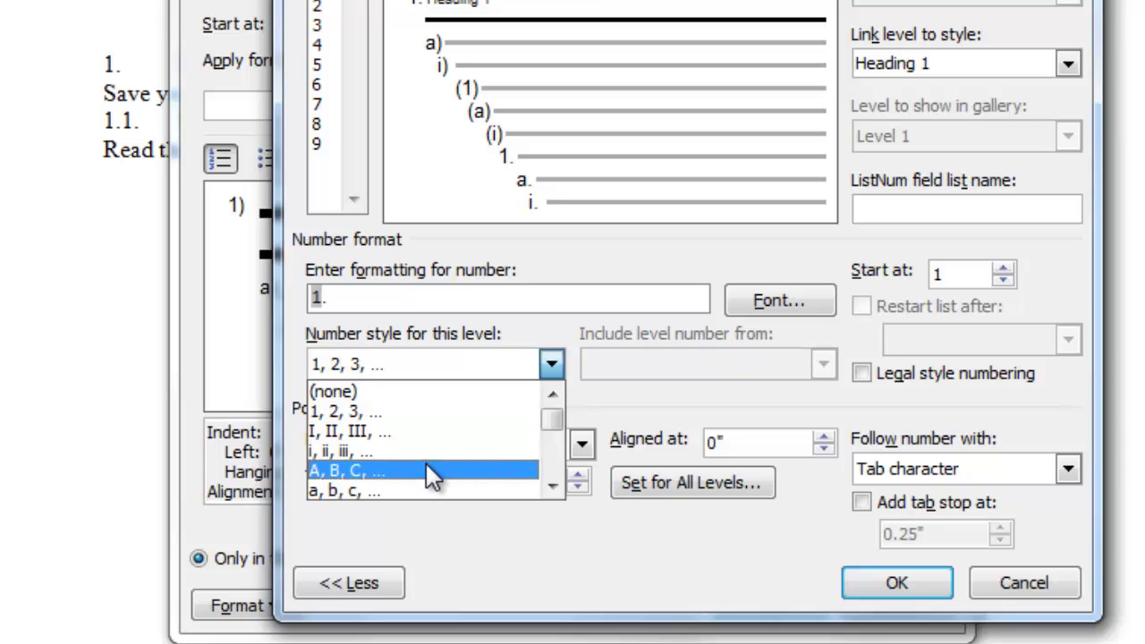
click(421, 411)
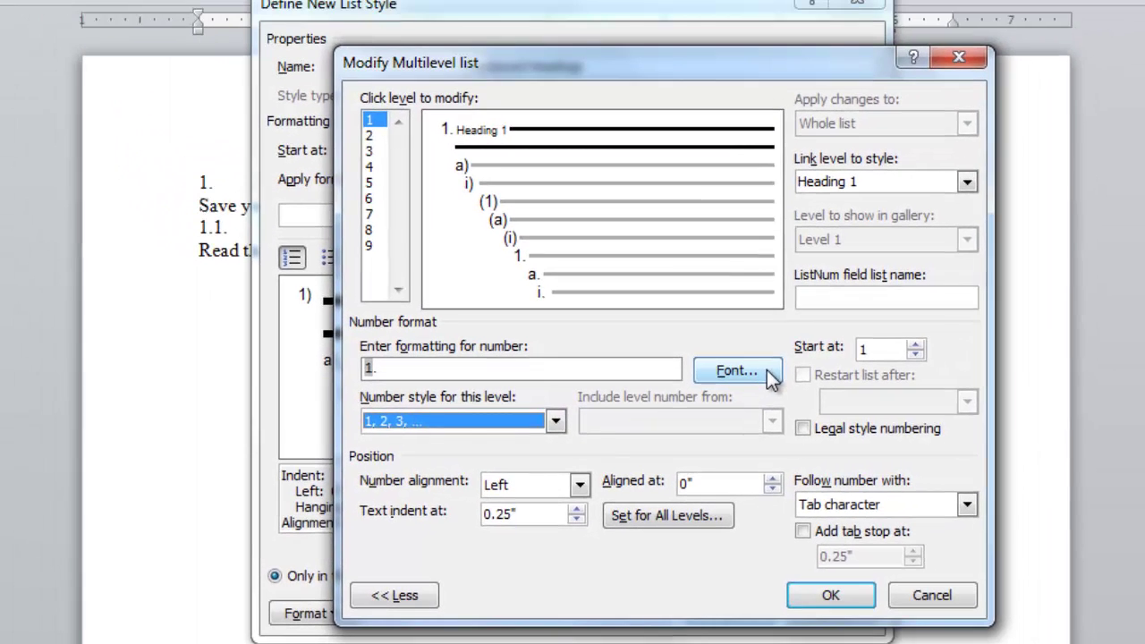
- Set the level 1 number font to Times New Roman, Bold, size 14
click(767, 370)
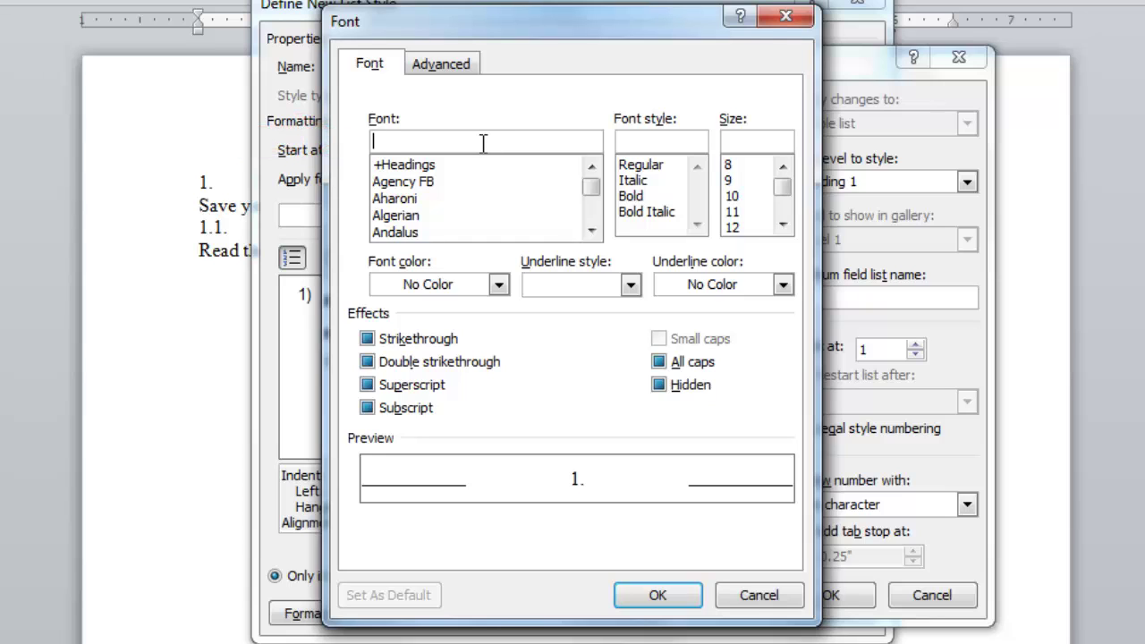
text(t)
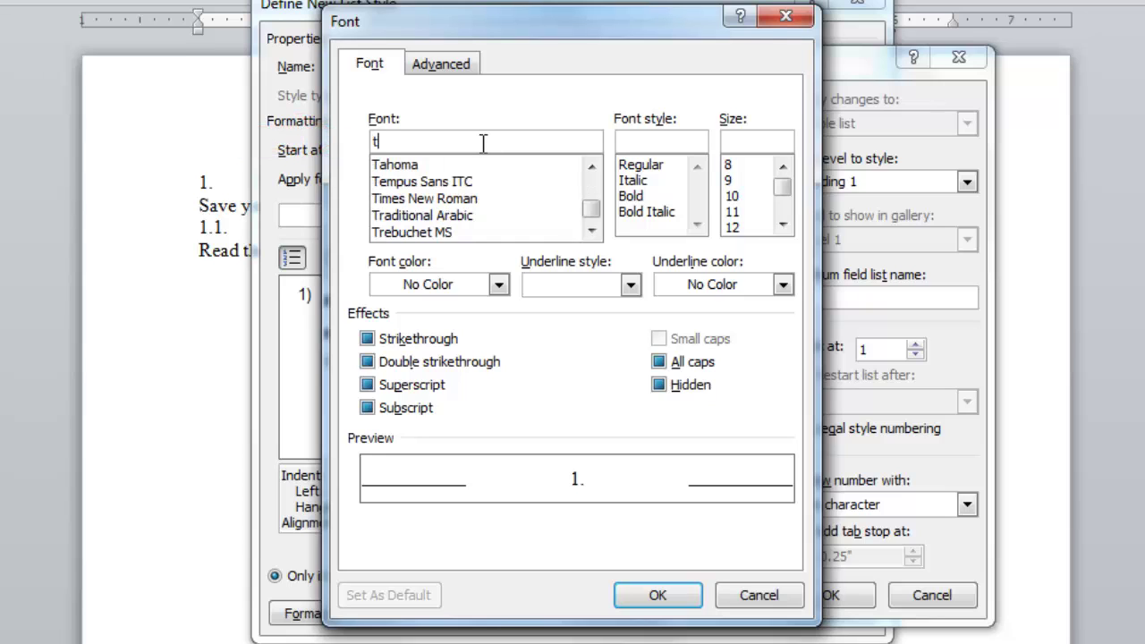
click(434, 201)
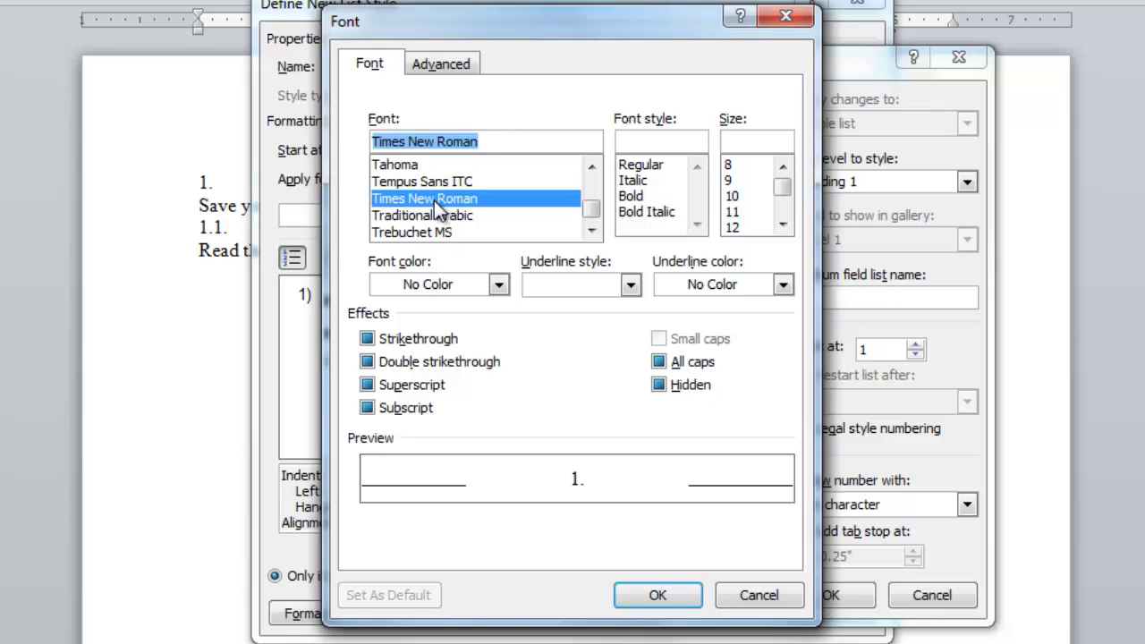
click(628, 199)
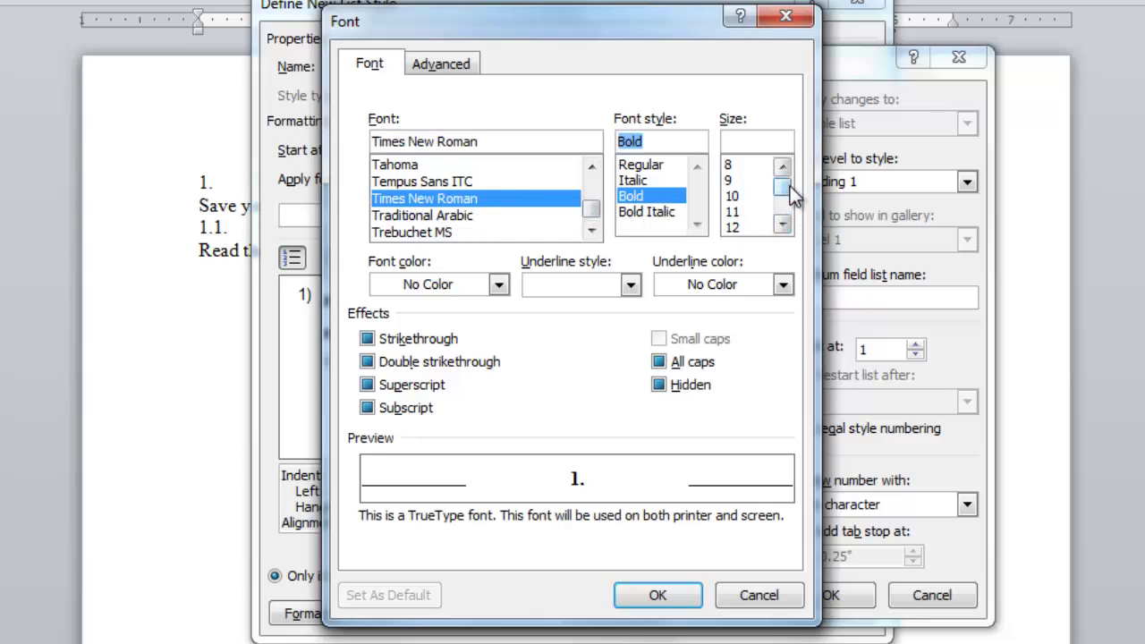
drag(787, 183, 791, 197)
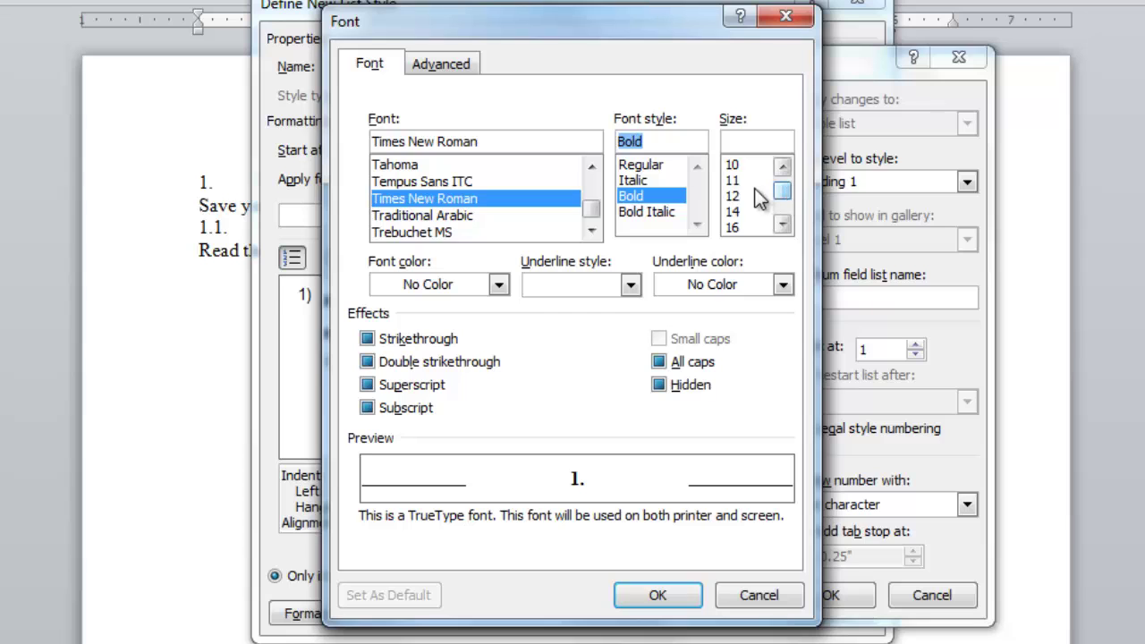
click(738, 215)
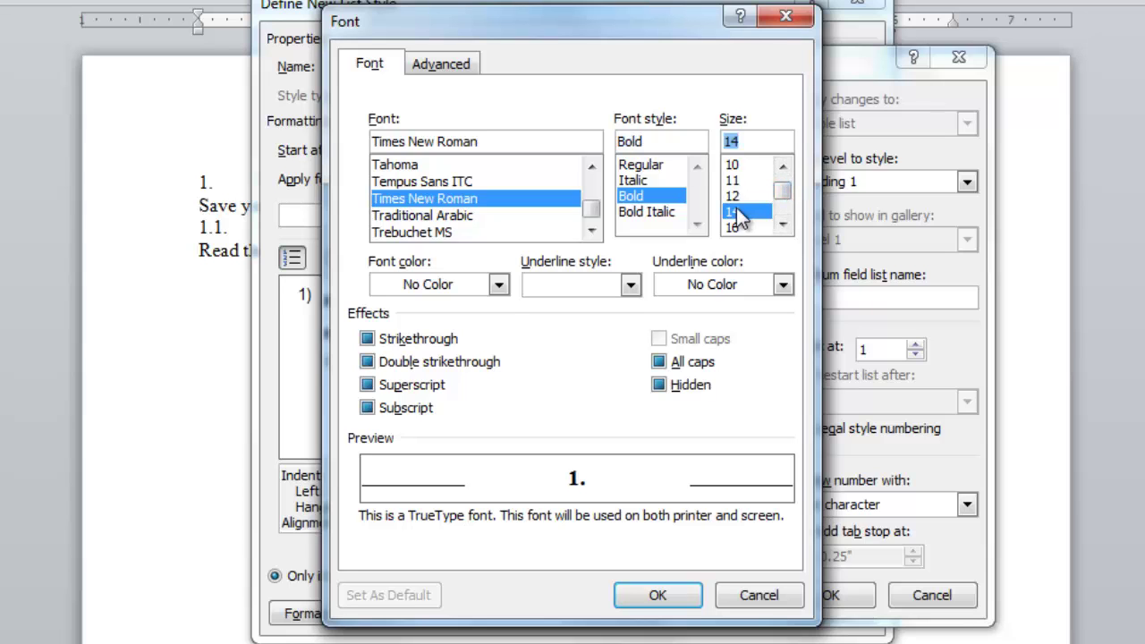
click(659, 597)
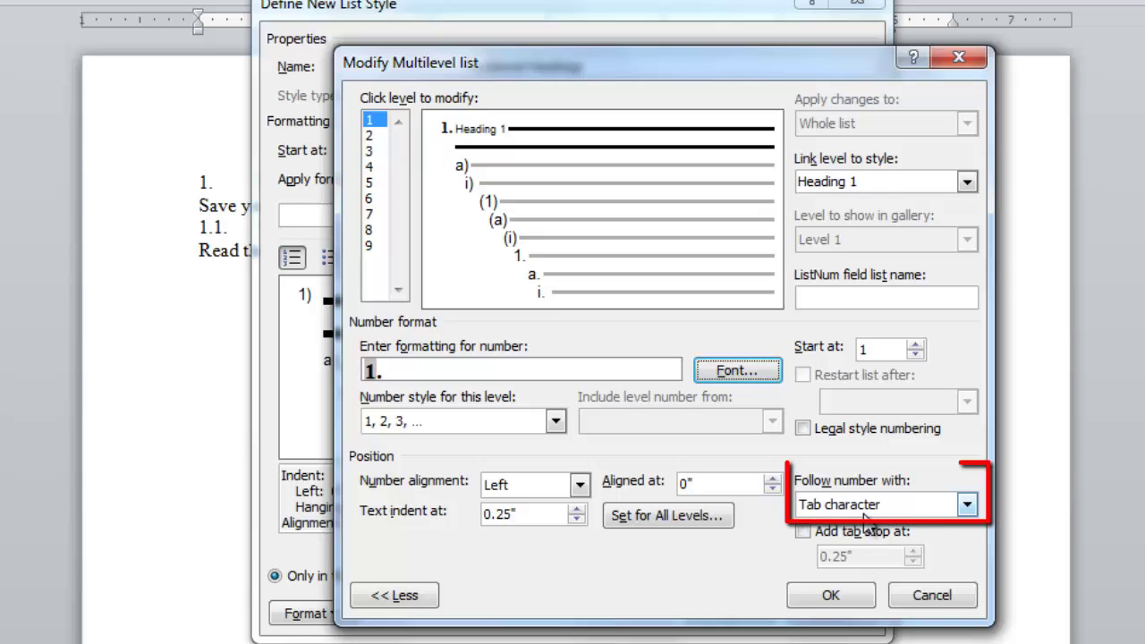
click(644, 519)
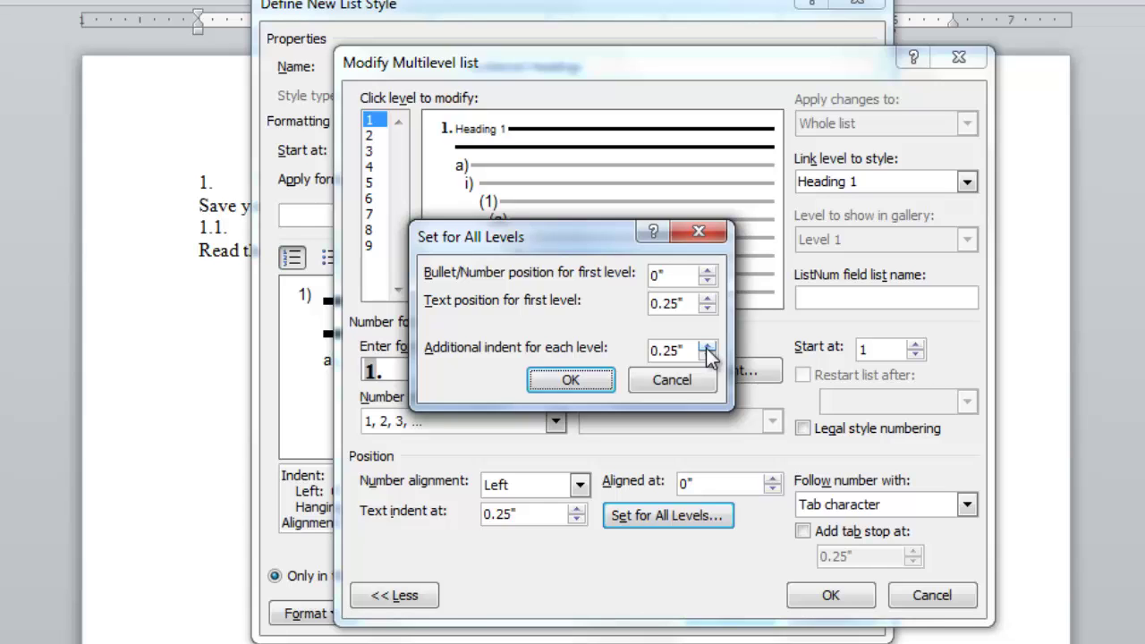
click(673, 381)
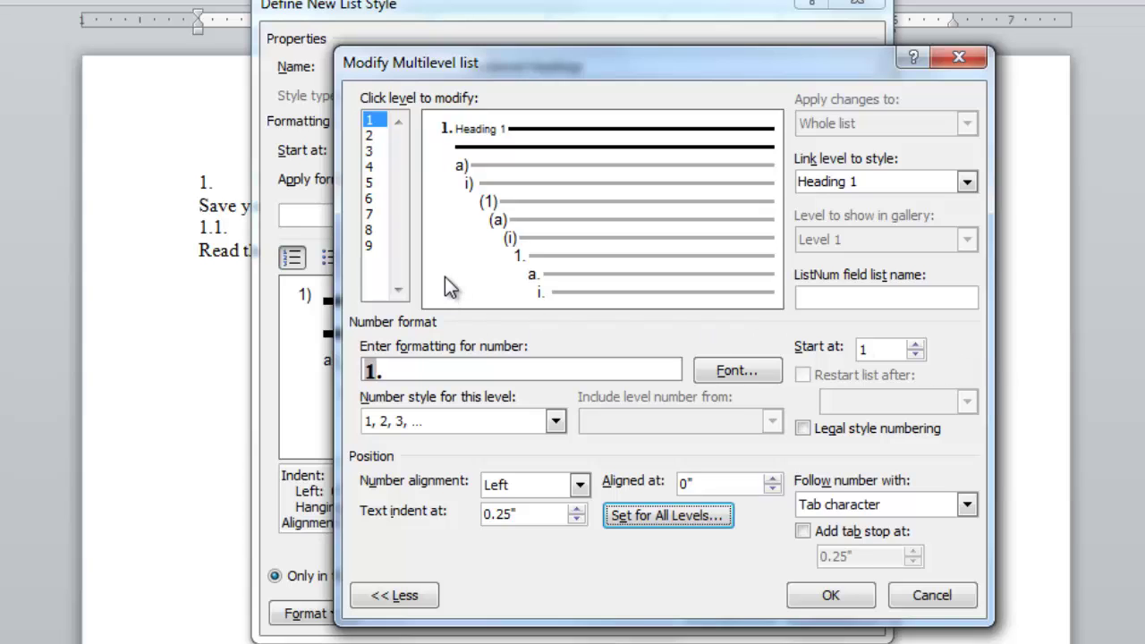
- Select level 2 of the multilevel list and link it to the Heading 2 style
click(373, 136)
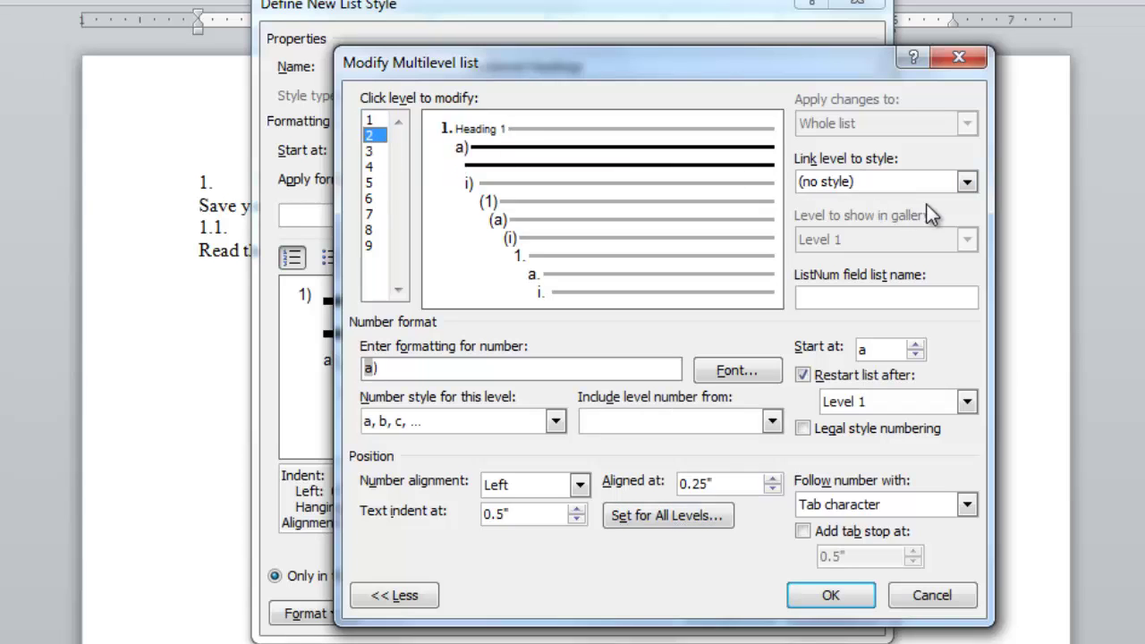
click(973, 183)
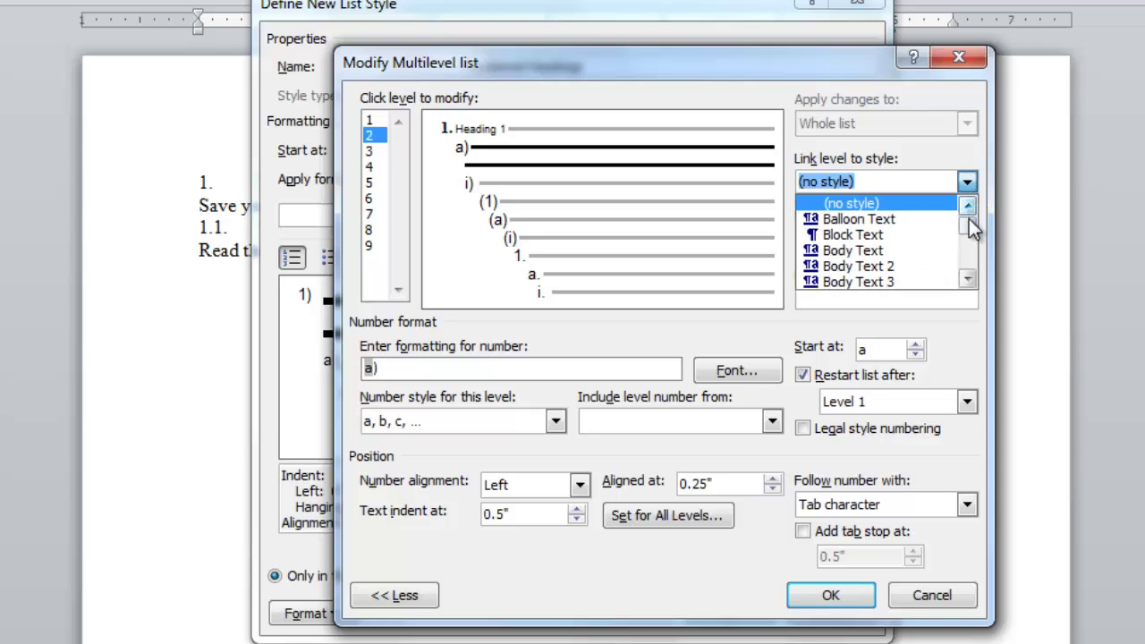
drag(969, 217, 973, 235)
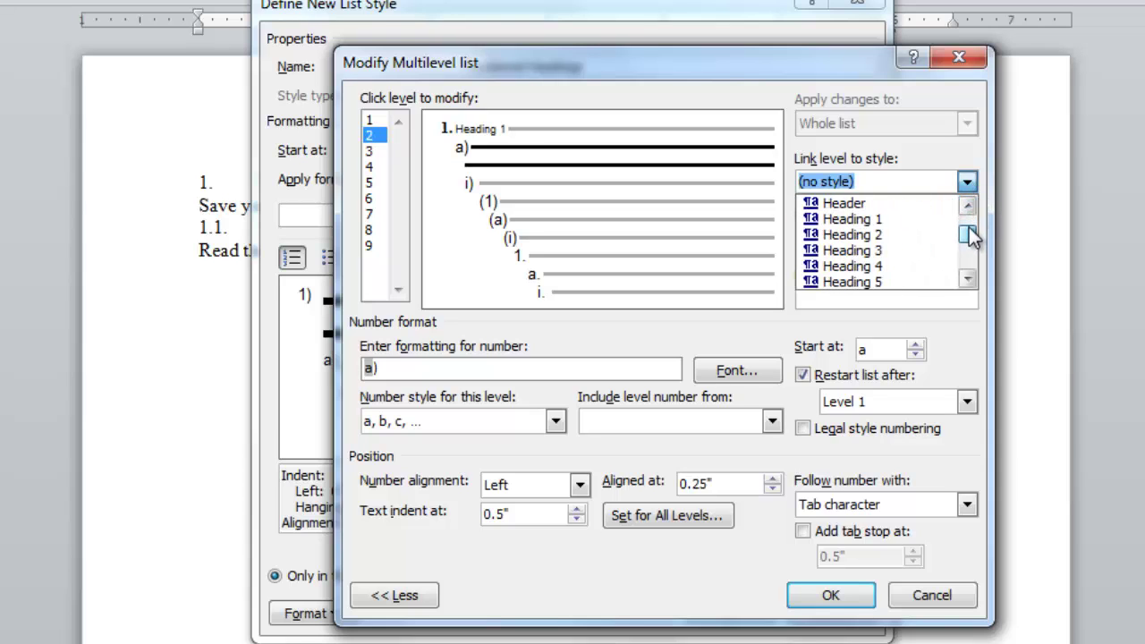
click(908, 235)
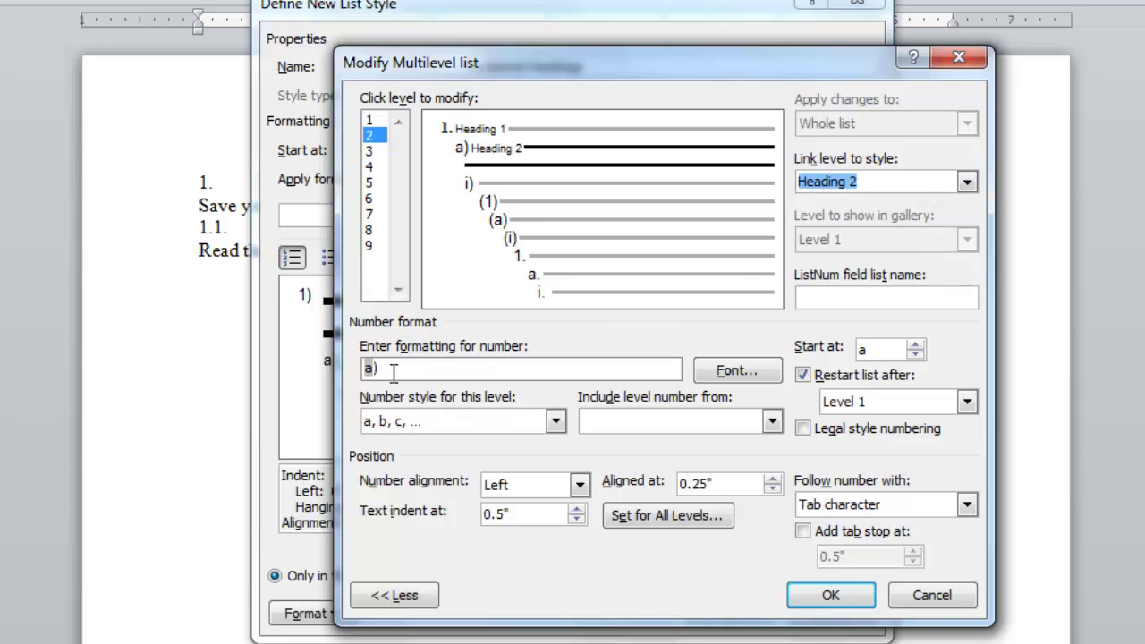
- Format the level 2 number as "1.1." using the 1, 2, 3, … style, a trailing period and the included Level 1 number
click(555, 421)
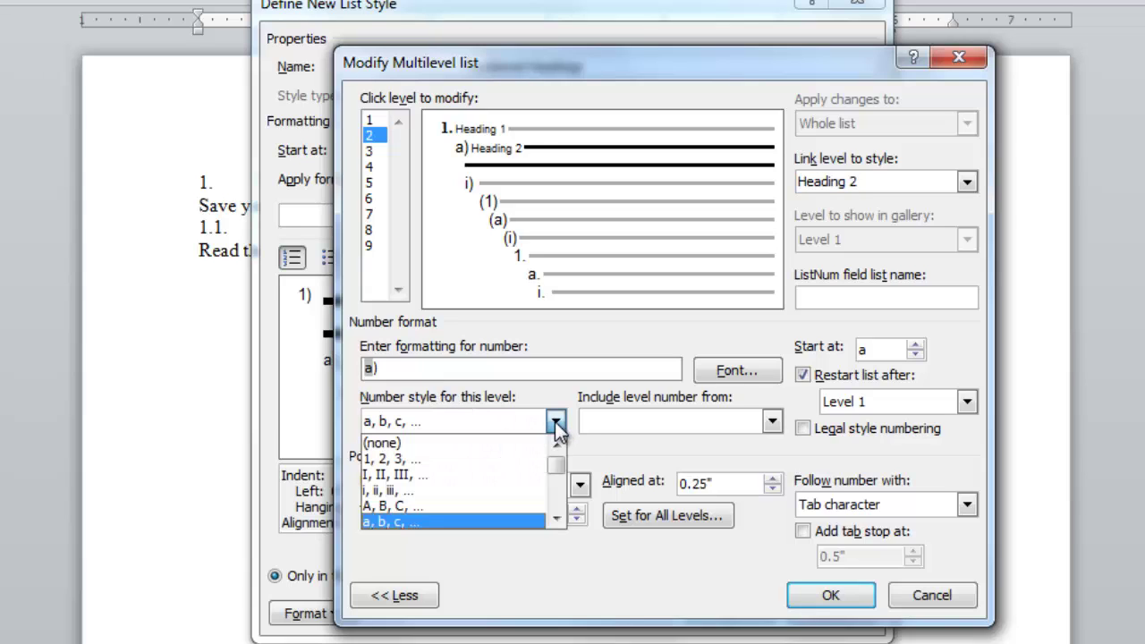
click(471, 463)
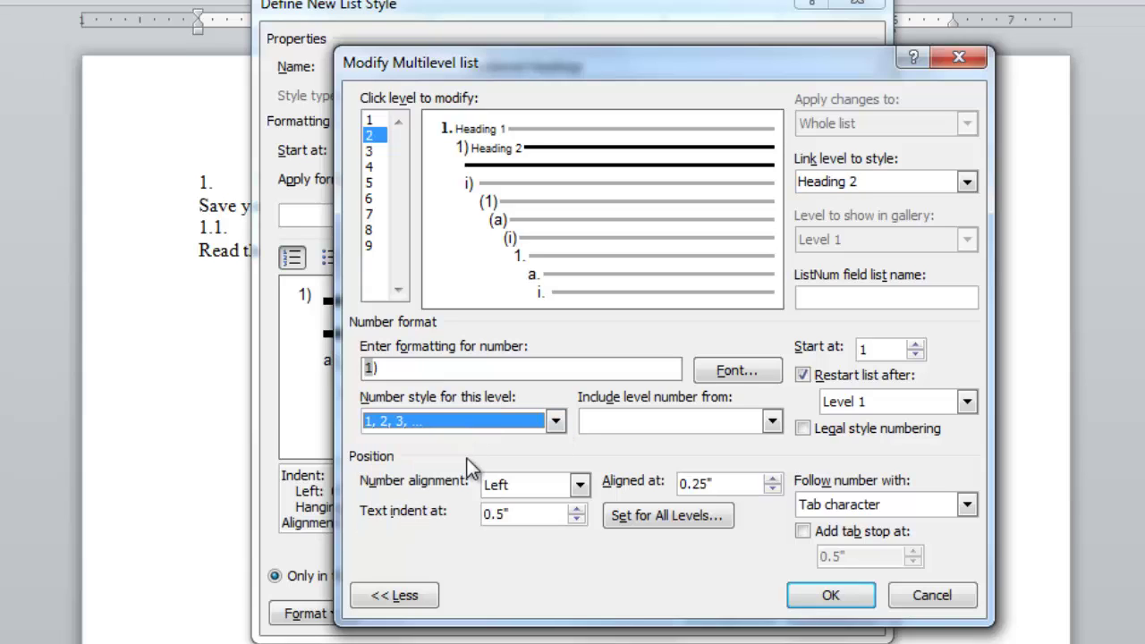
click(395, 370)
key(BackSpace)
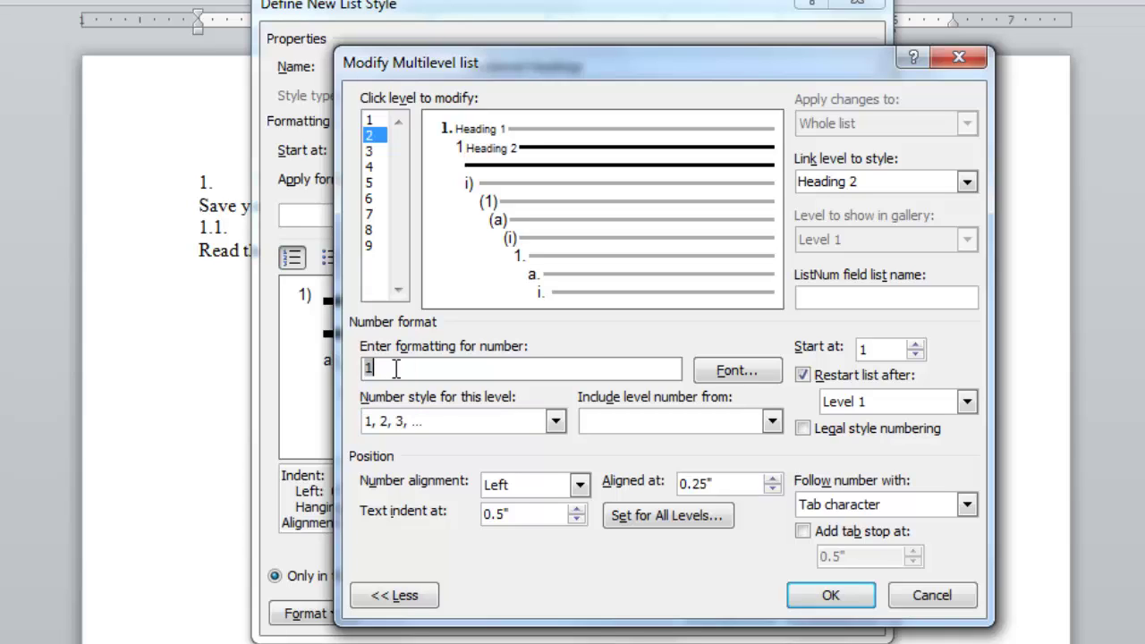
text(.)
click(771, 421)
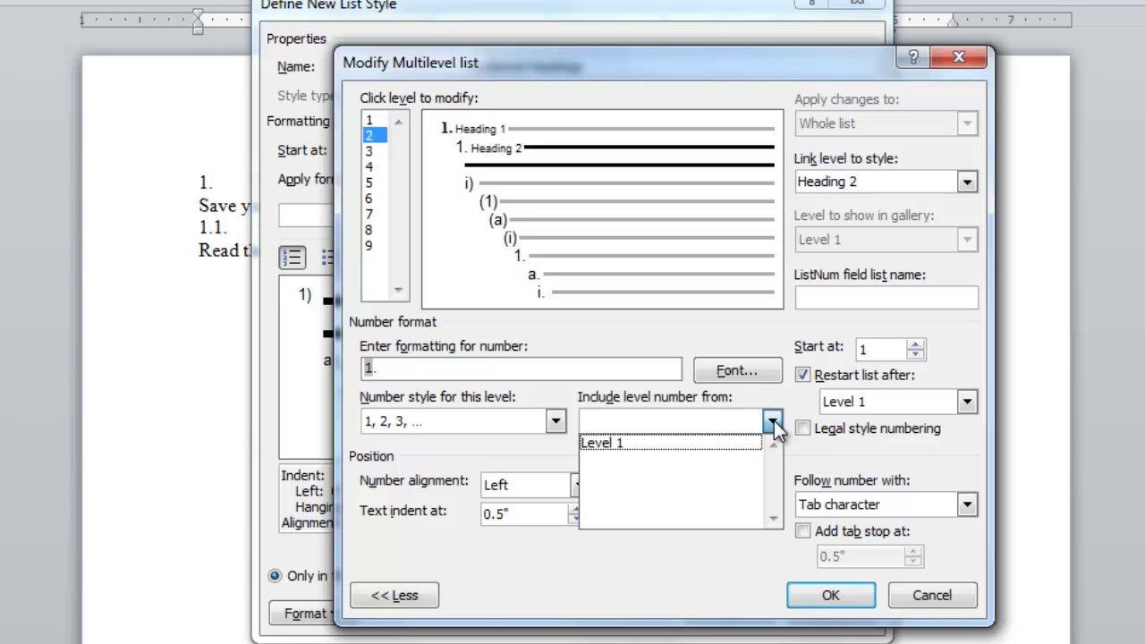
click(665, 442)
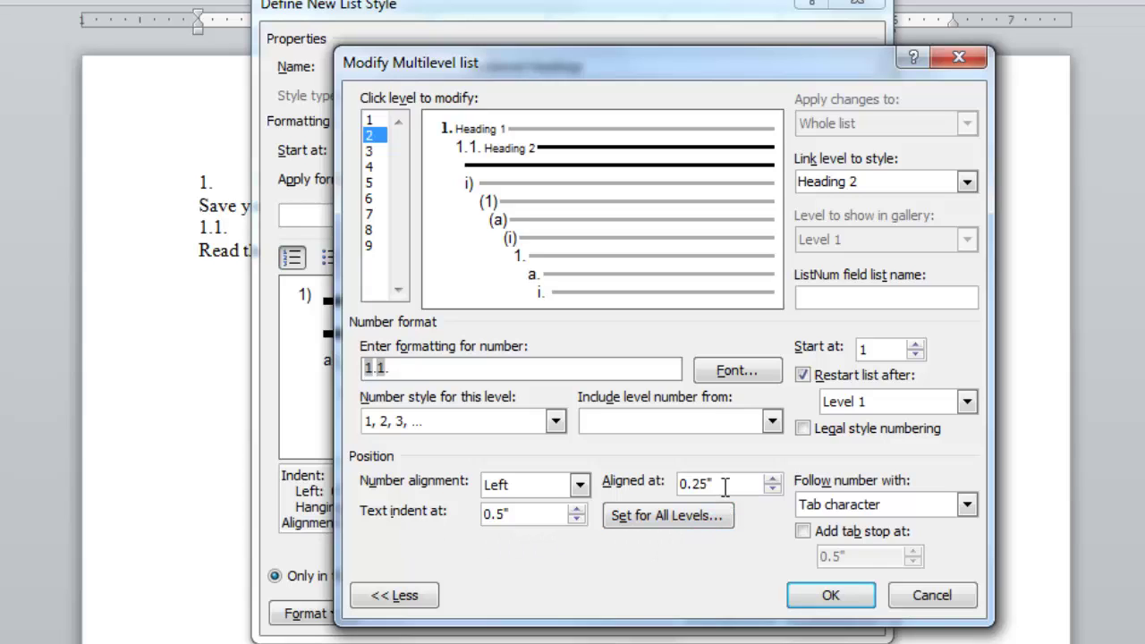
- Set the level 2 number's alignment position to 0"
click(773, 490)
click(774, 489)
click(773, 489)
click(774, 489)
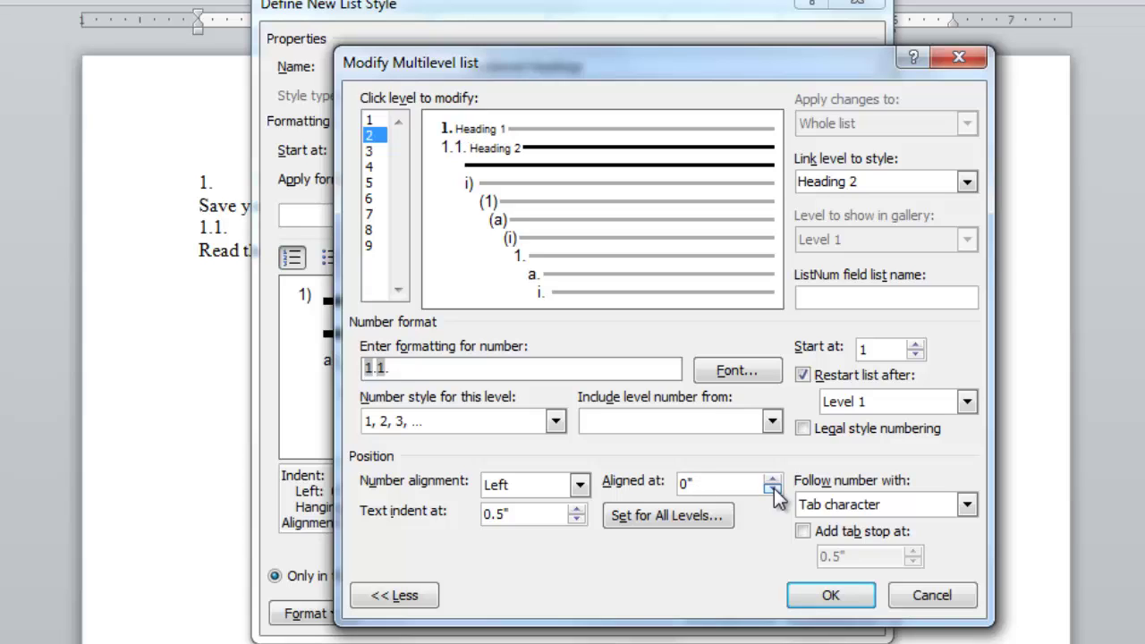
- Set the level 2 number font to Times New Roman, Bold, size 12
click(736, 371)
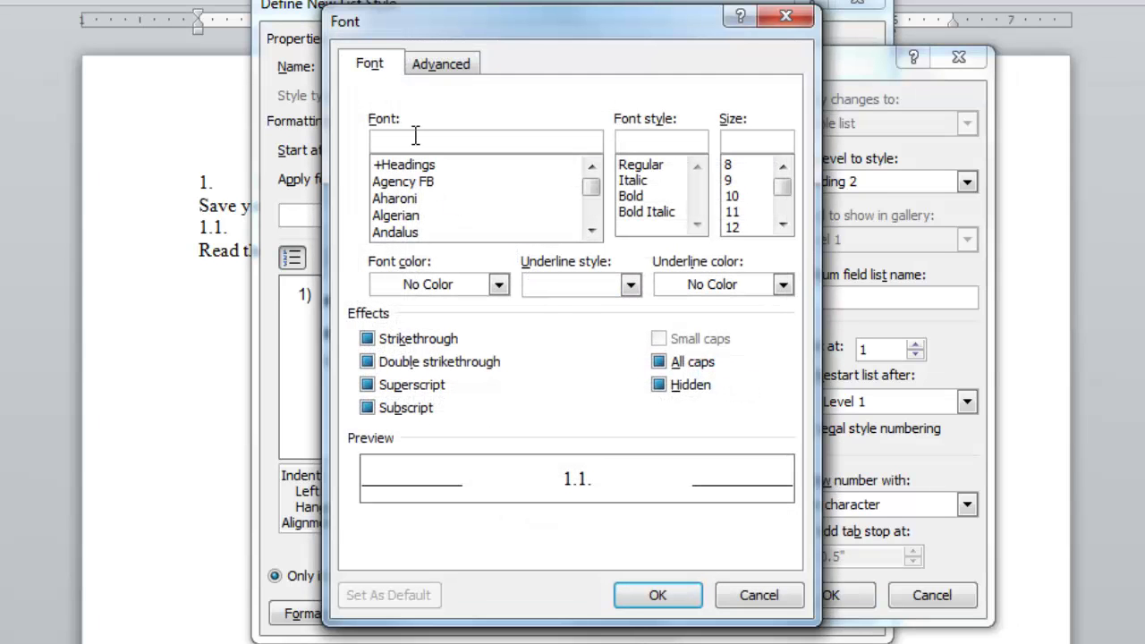
text(t)
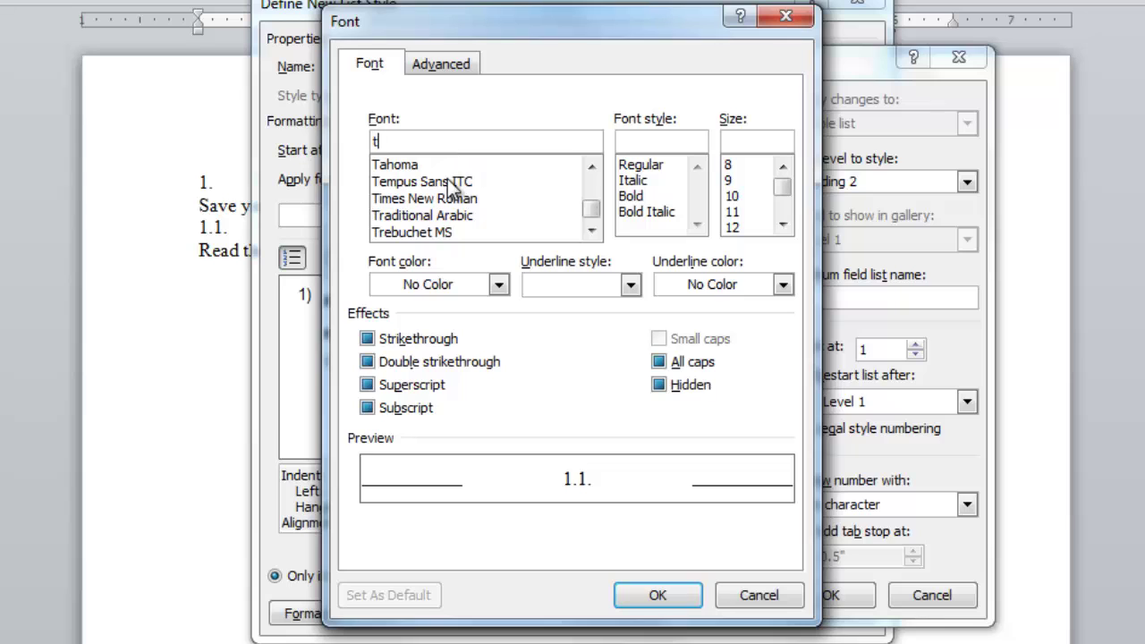
click(441, 196)
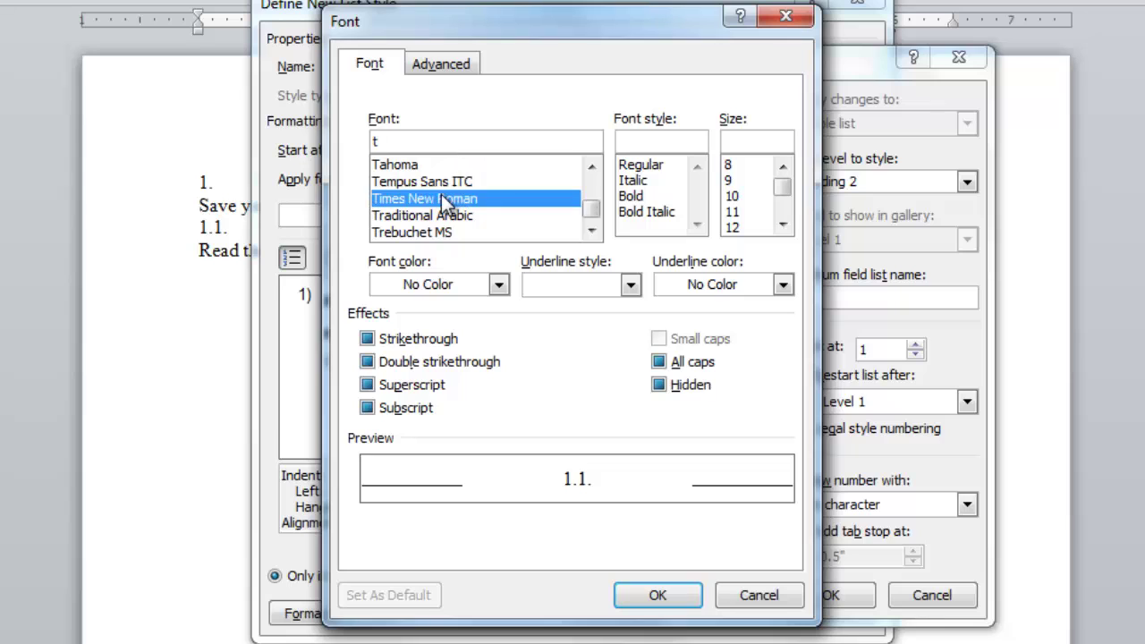
click(646, 199)
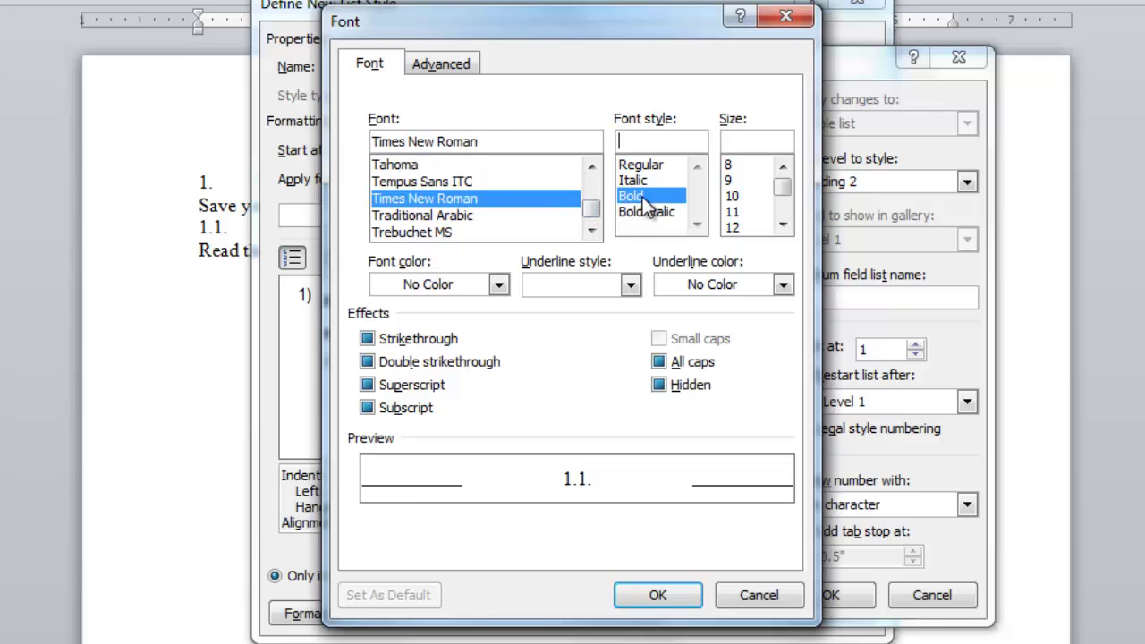
click(734, 227)
click(659, 582)
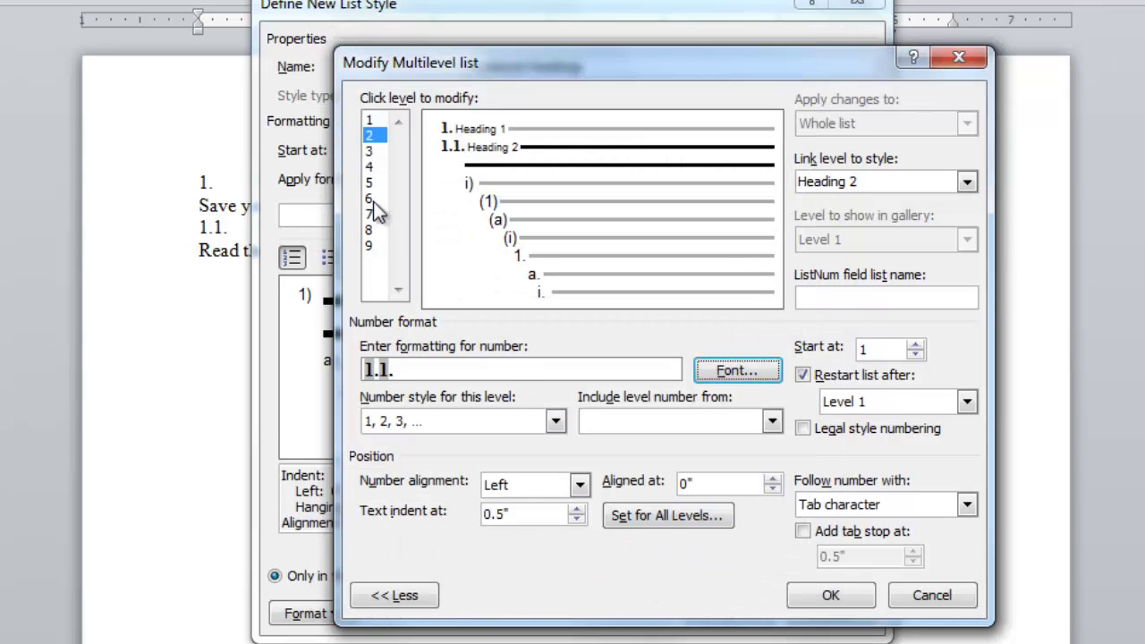
- Select level 3 of the multilevel list and link it to the Heading 3 style
click(367, 152)
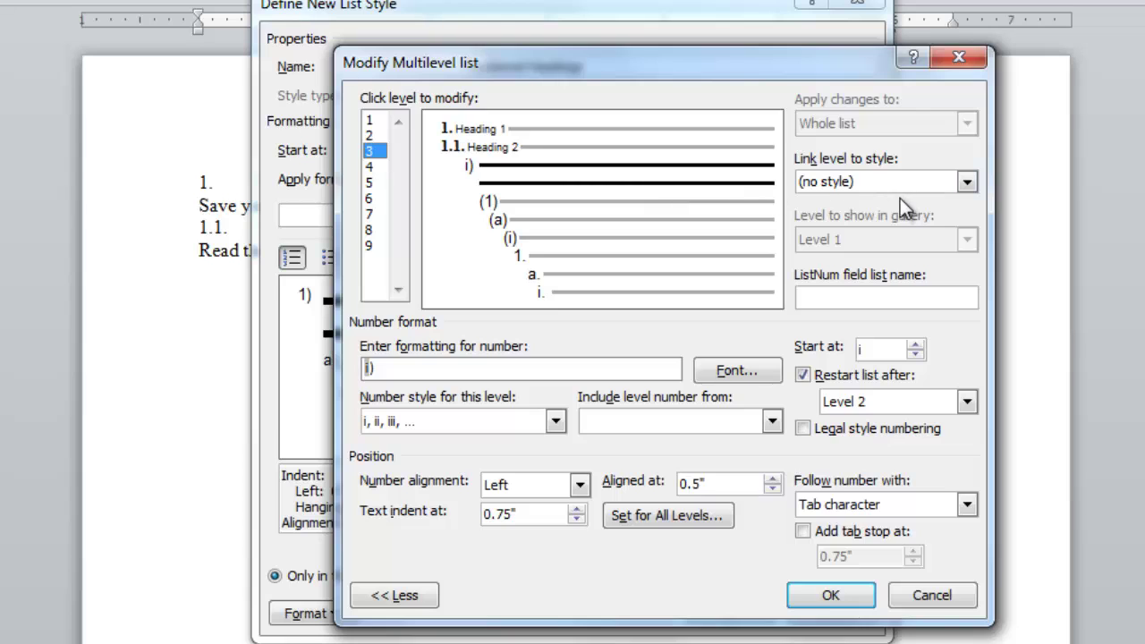
click(968, 182)
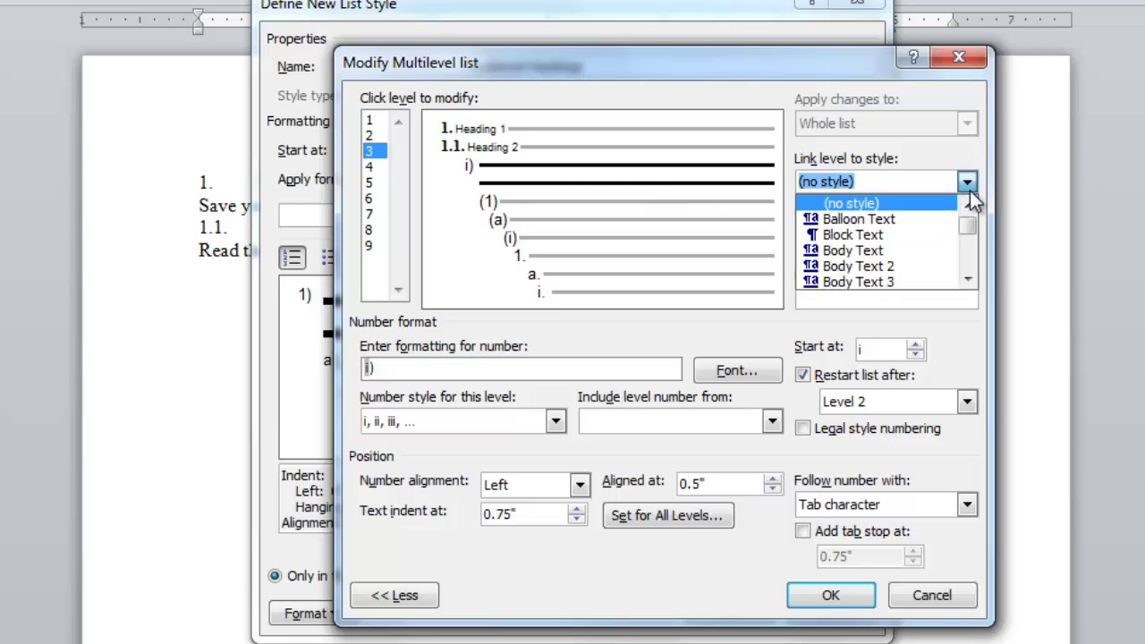
scroll(971, 227, down, 8)
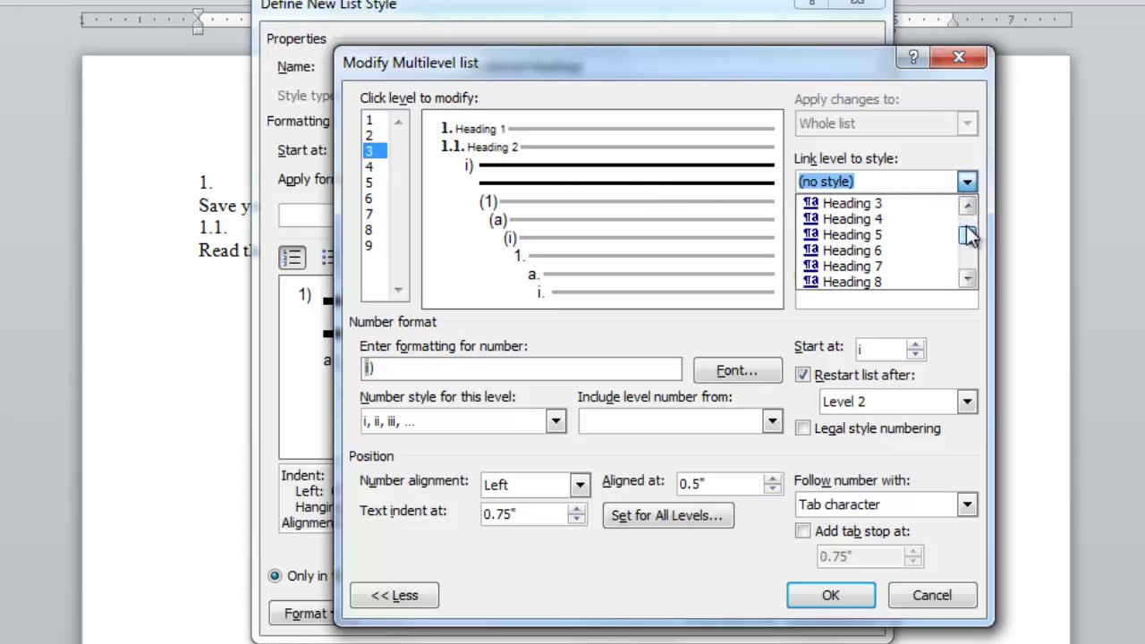
click(855, 204)
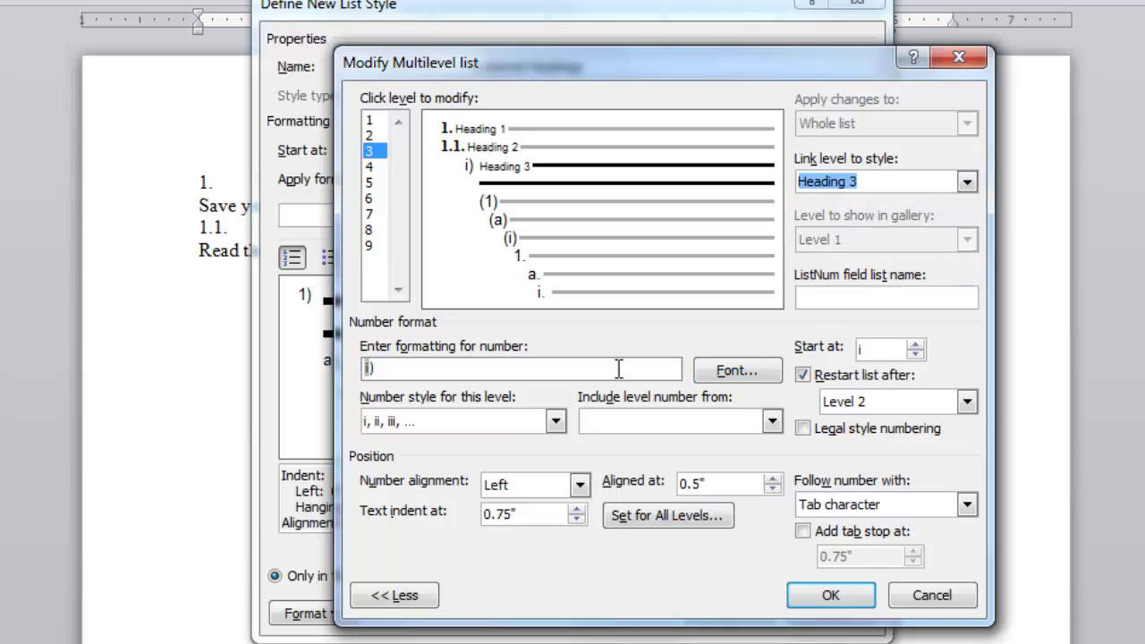
- Format the level 3 number as "1.1.1." using the 1, 2, 3, … style, included Level 1 and Level 2 numbers, and period separators
click(555, 421)
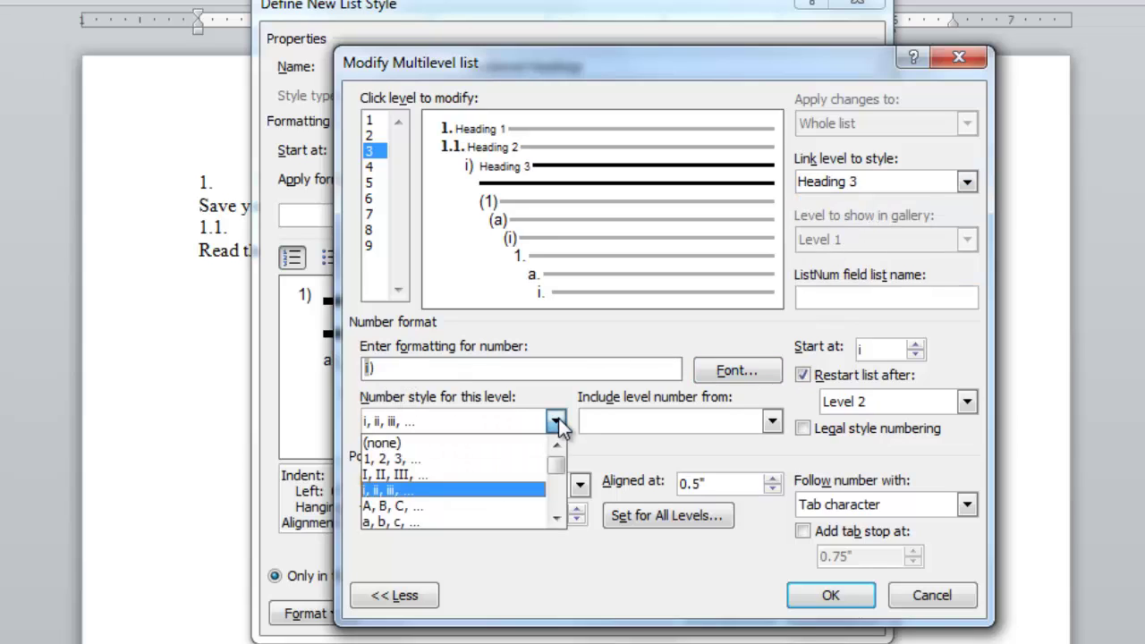
click(461, 456)
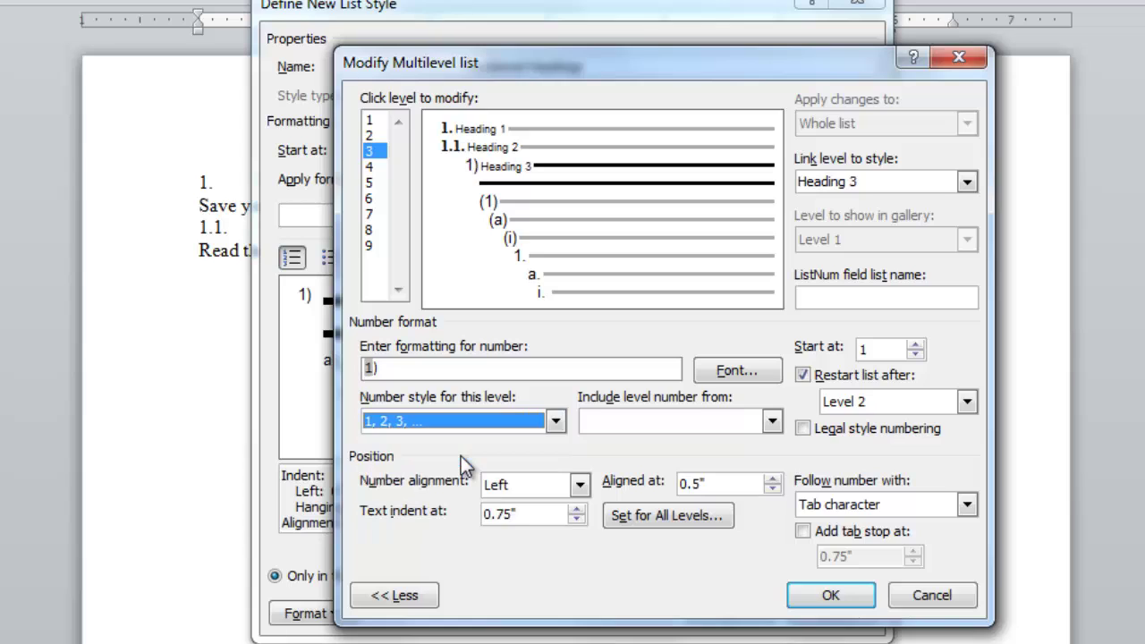
click(405, 370)
key(BackSpace)
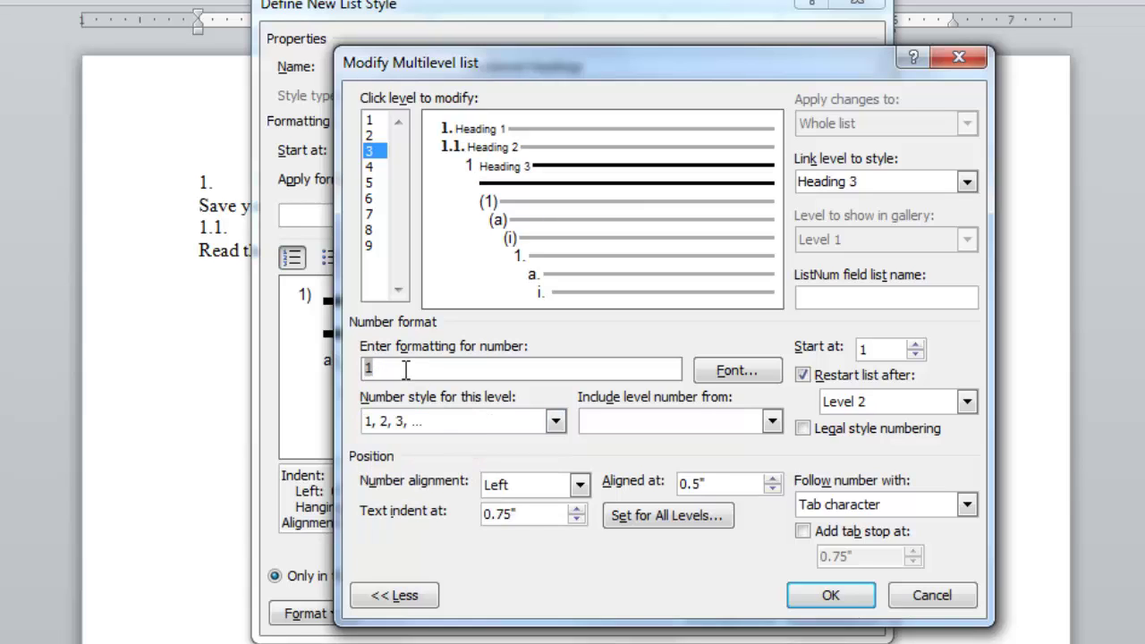
text(.)
click(771, 421)
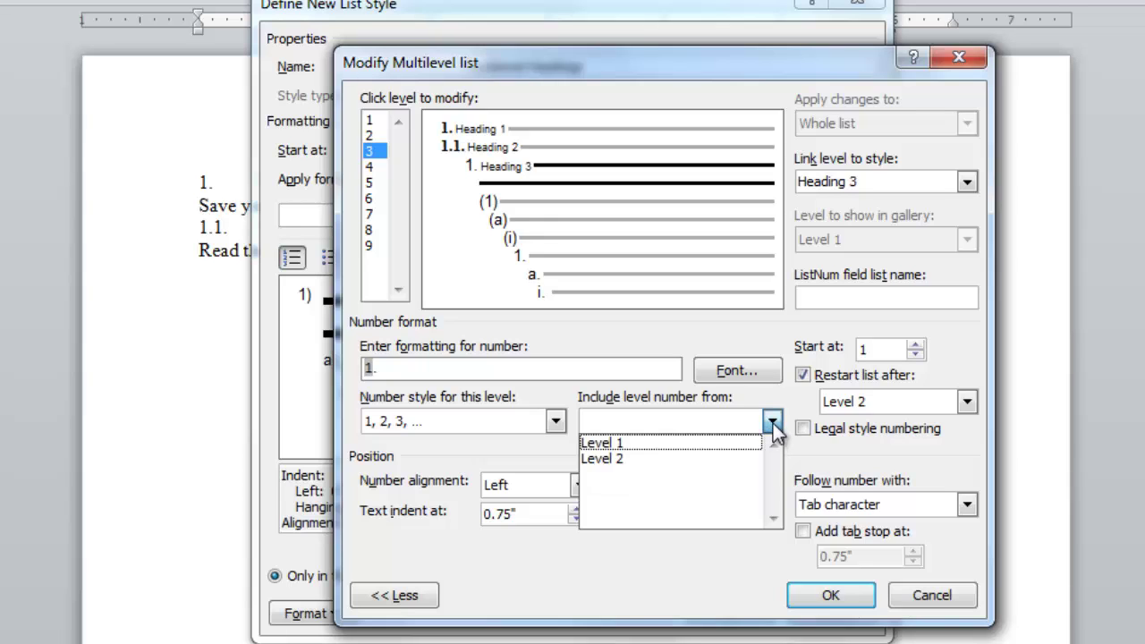
click(607, 440)
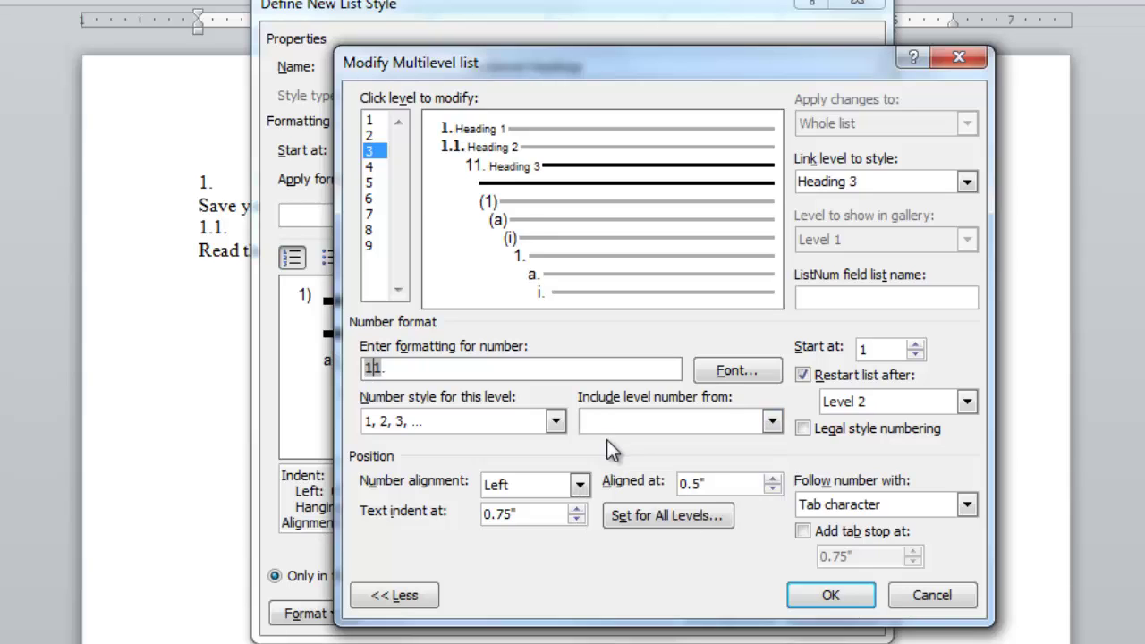
text(.)
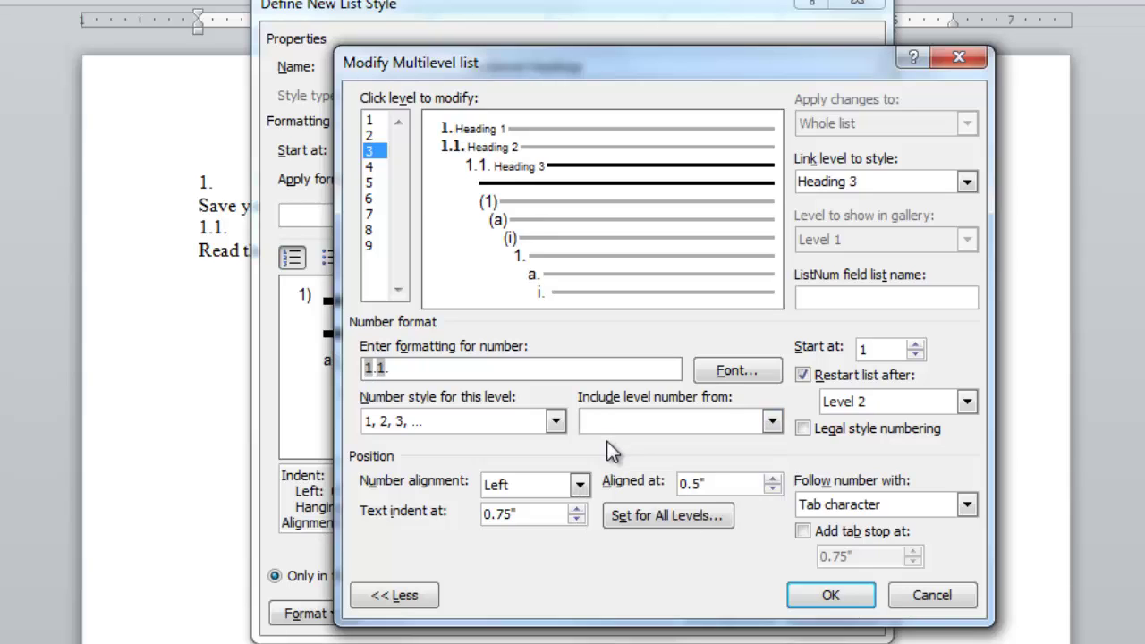
click(770, 423)
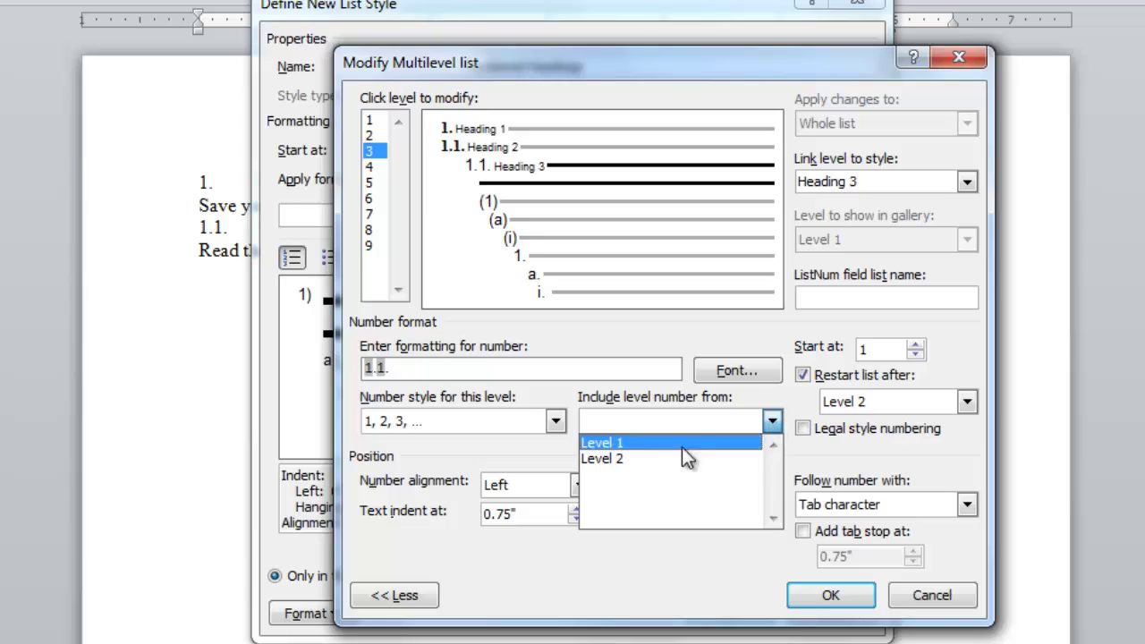
click(644, 461)
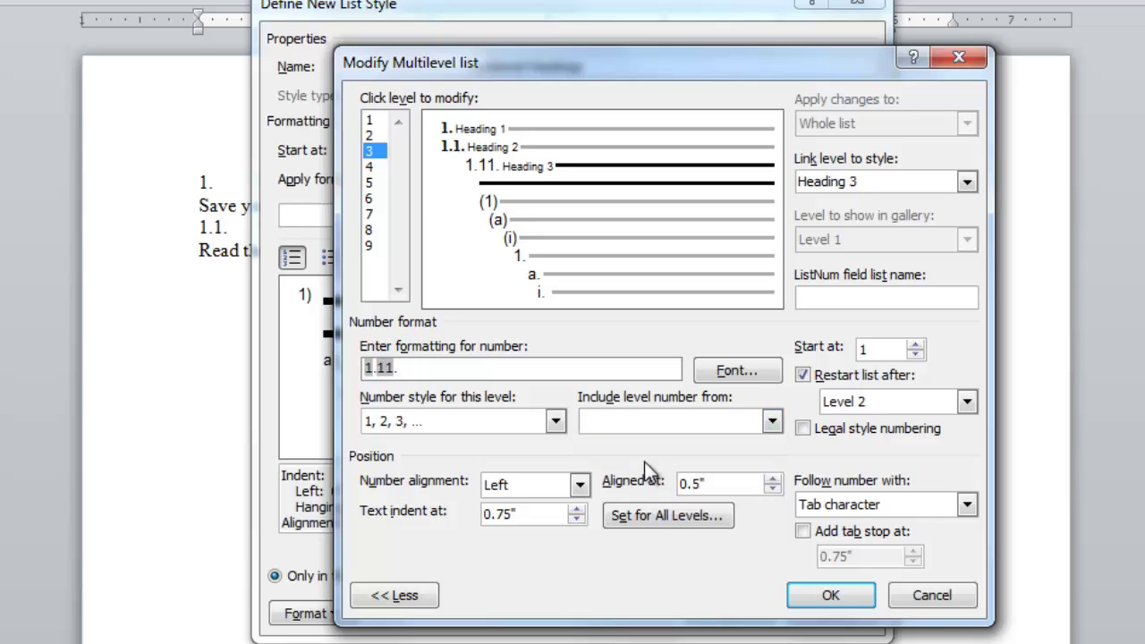
text(.)
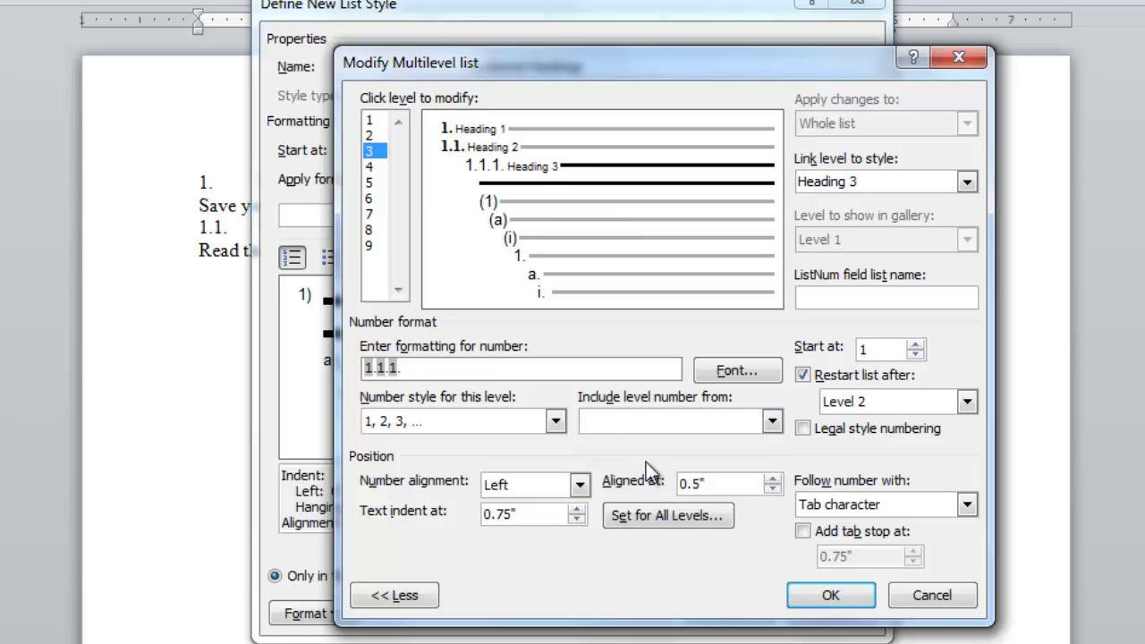
- Set the level 3 number font to Times New Roman, Bold, size 12
click(736, 370)
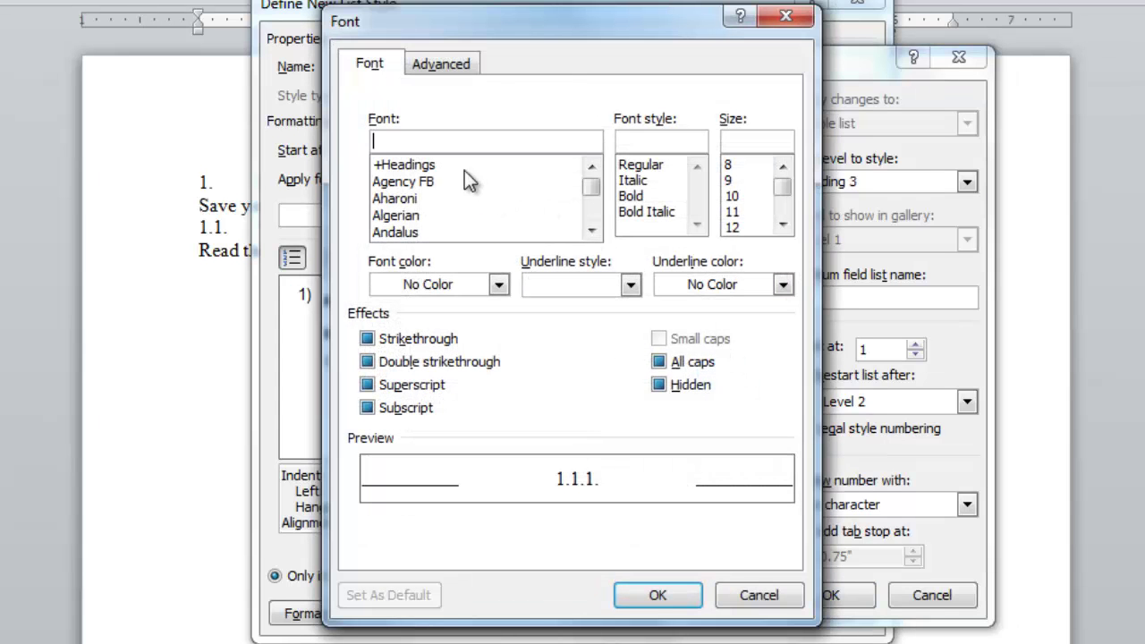
text(t)
click(436, 199)
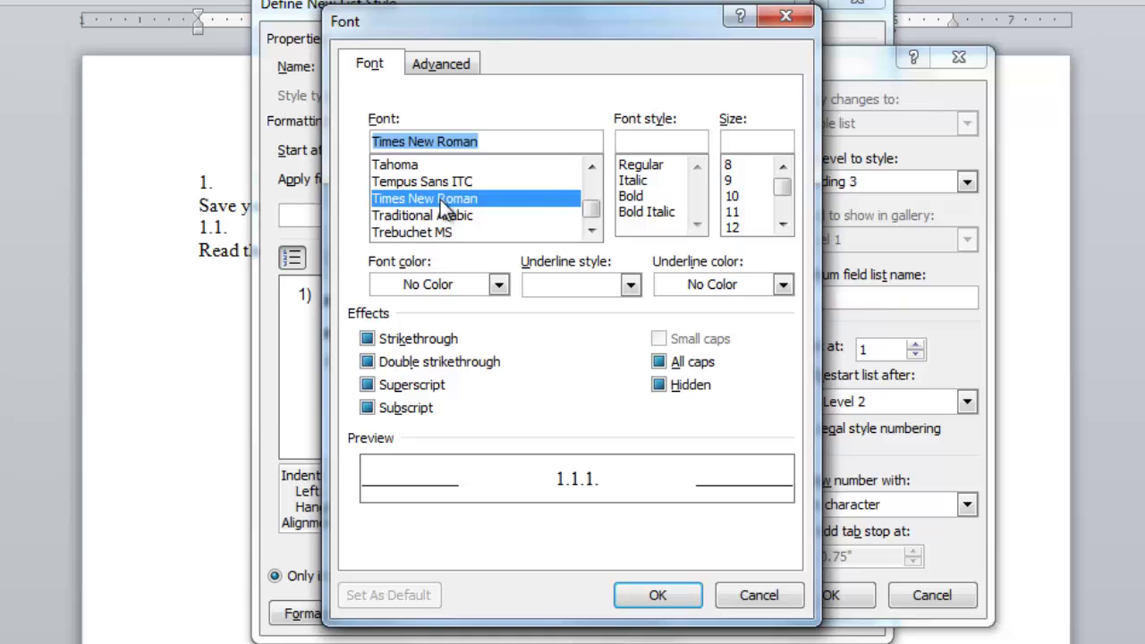
click(639, 195)
click(733, 227)
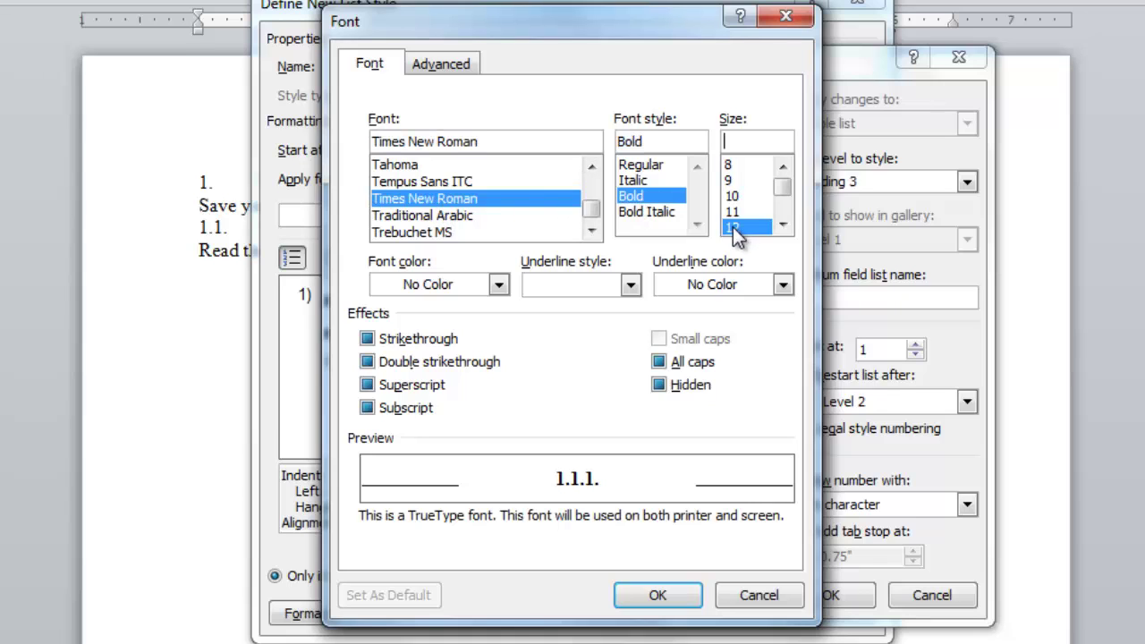
click(658, 597)
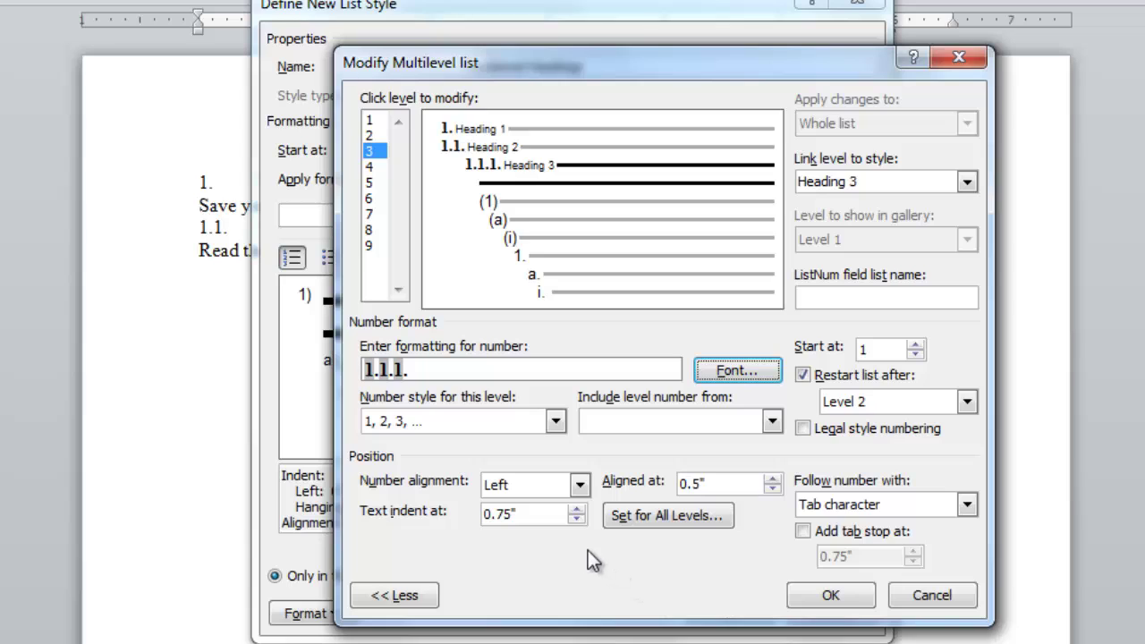
- Set the level 3 number's alignment position to 0"
click(773, 488)
click(773, 489)
click(773, 489)
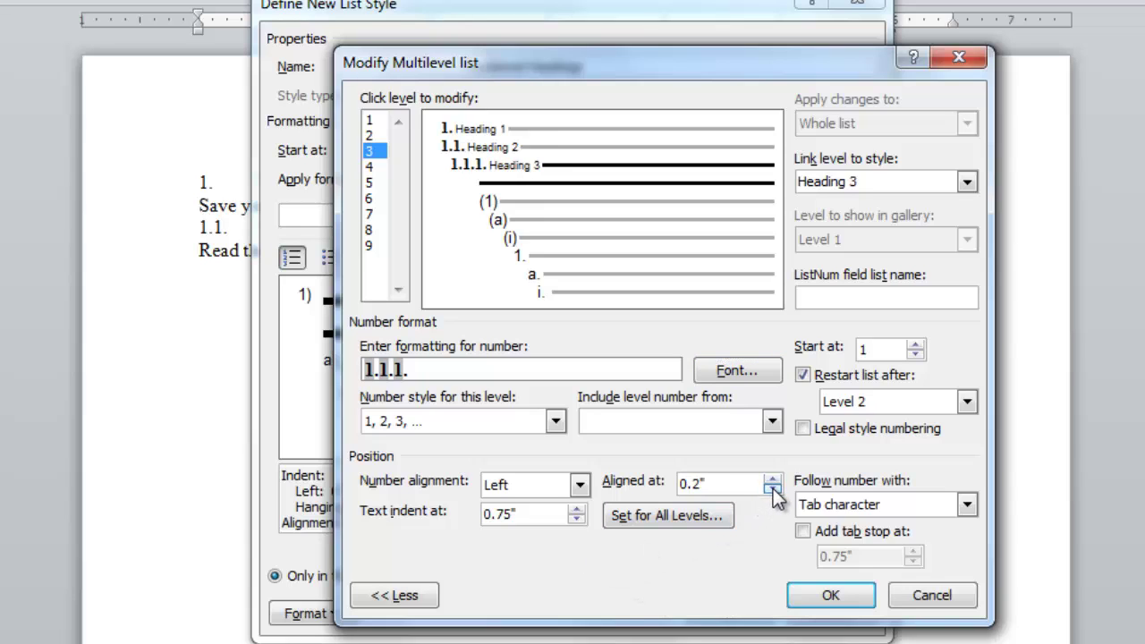
click(773, 489)
click(773, 489)
click(774, 489)
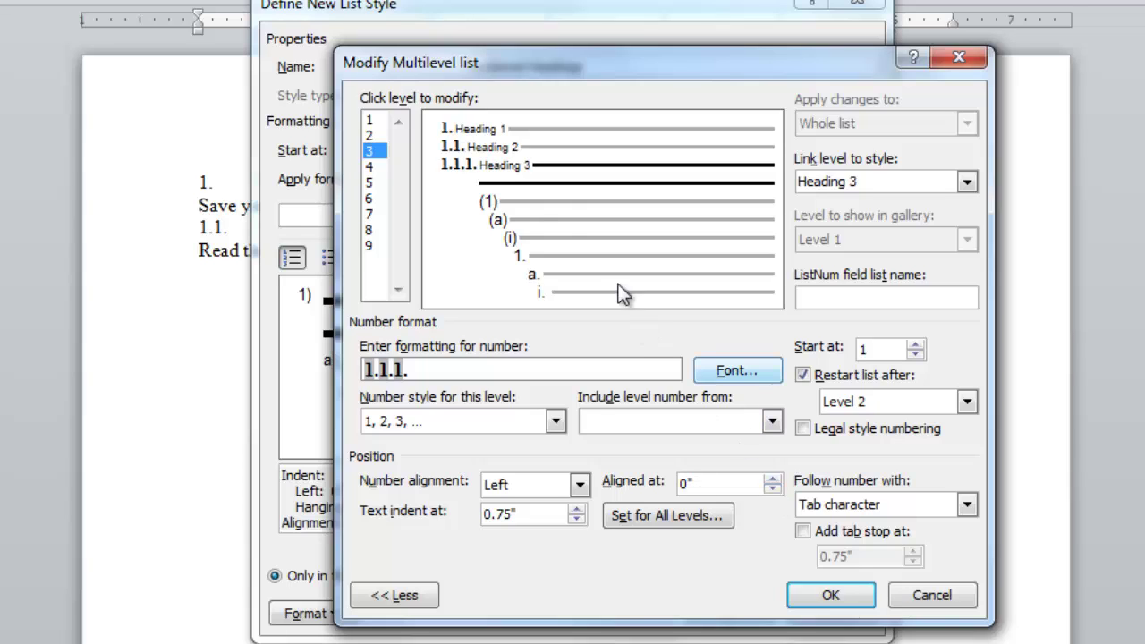
- Extend the numbering pattern to levels 4 through 9, linked to Heading 4 through Heading 9, and save the list style
click(374, 168)
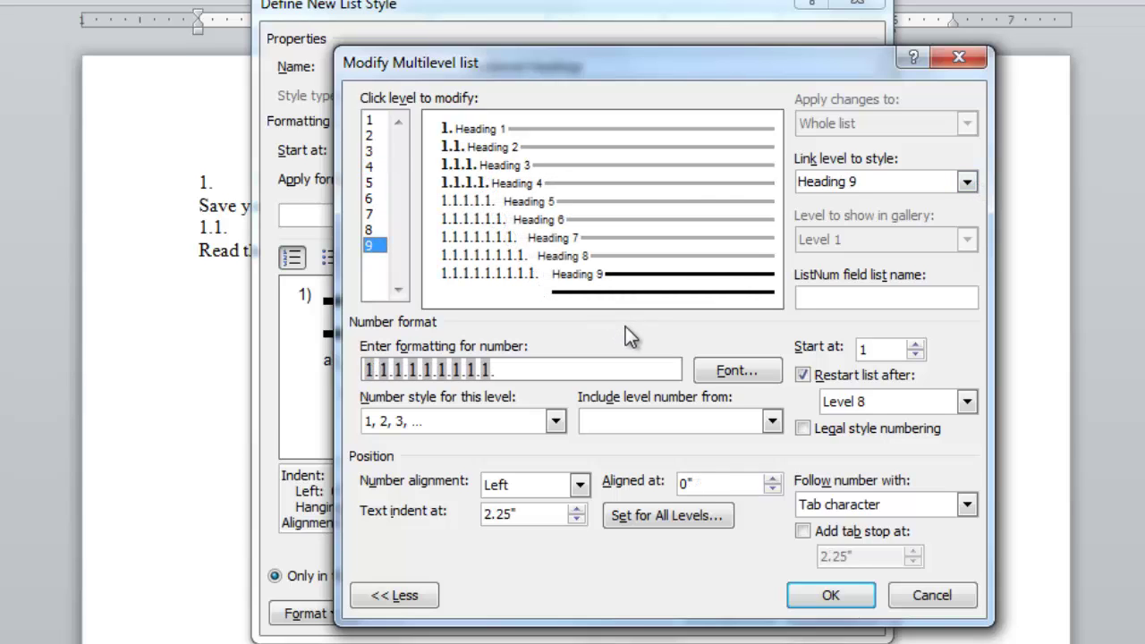
click(817, 596)
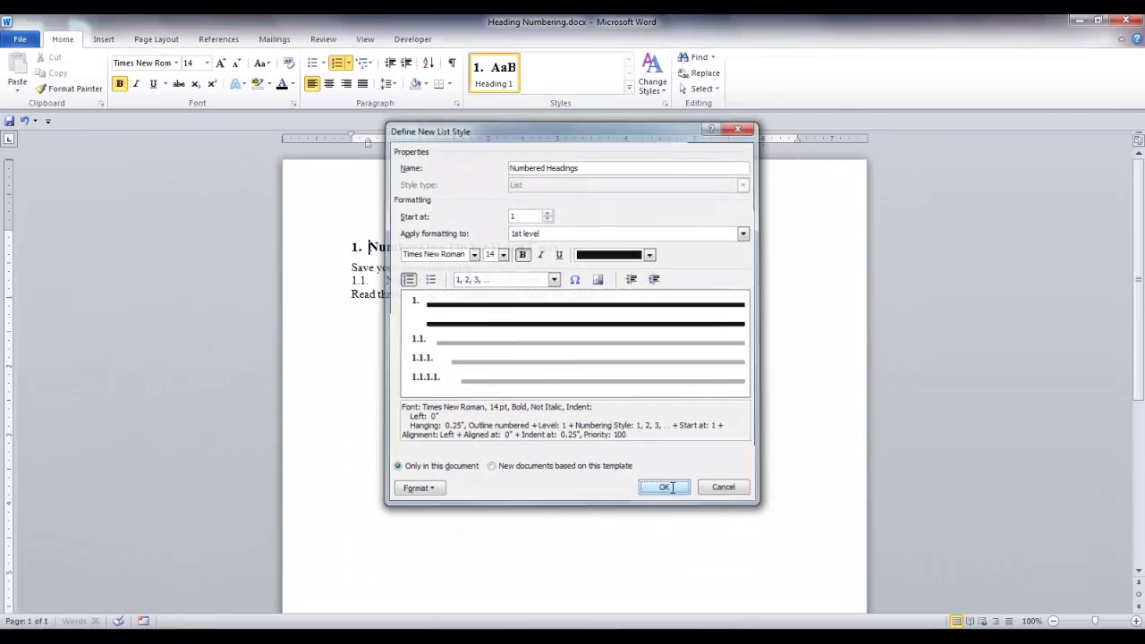
click(729, 612)
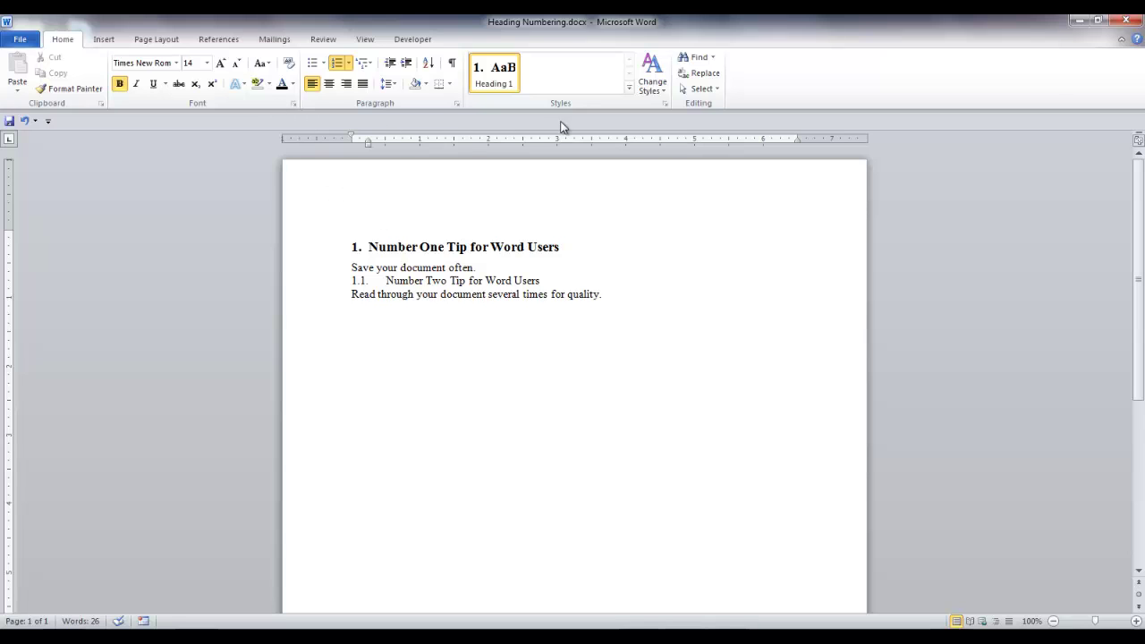
- In the Manage Styles recommendations, set the Heading 2 through Heading 9 styles to show in the recommended styles list
click(667, 104)
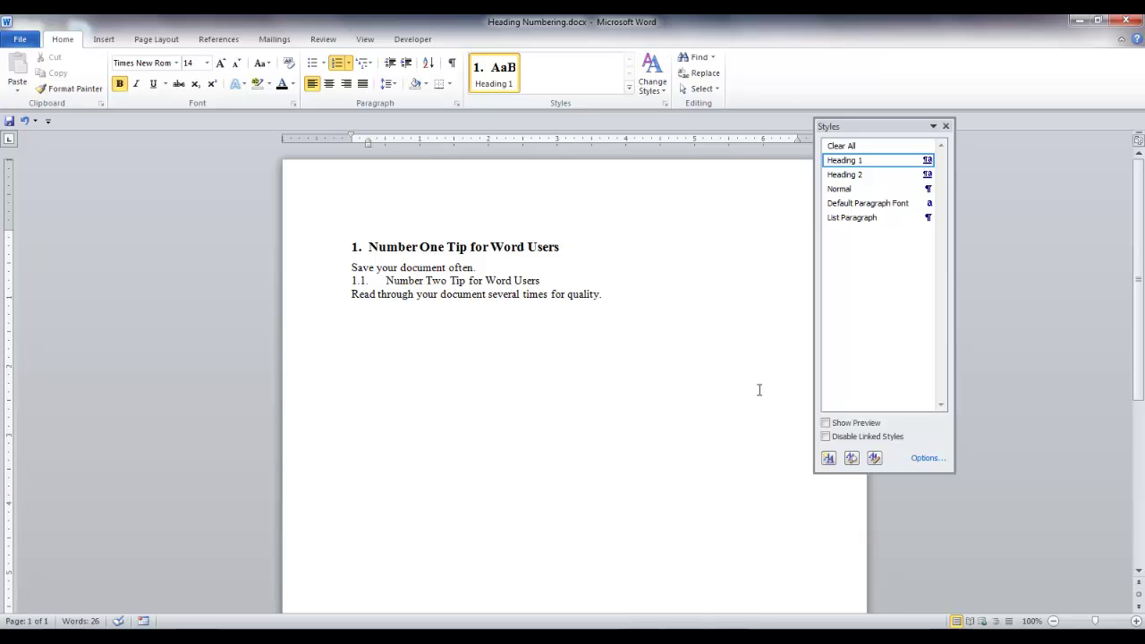
click(875, 460)
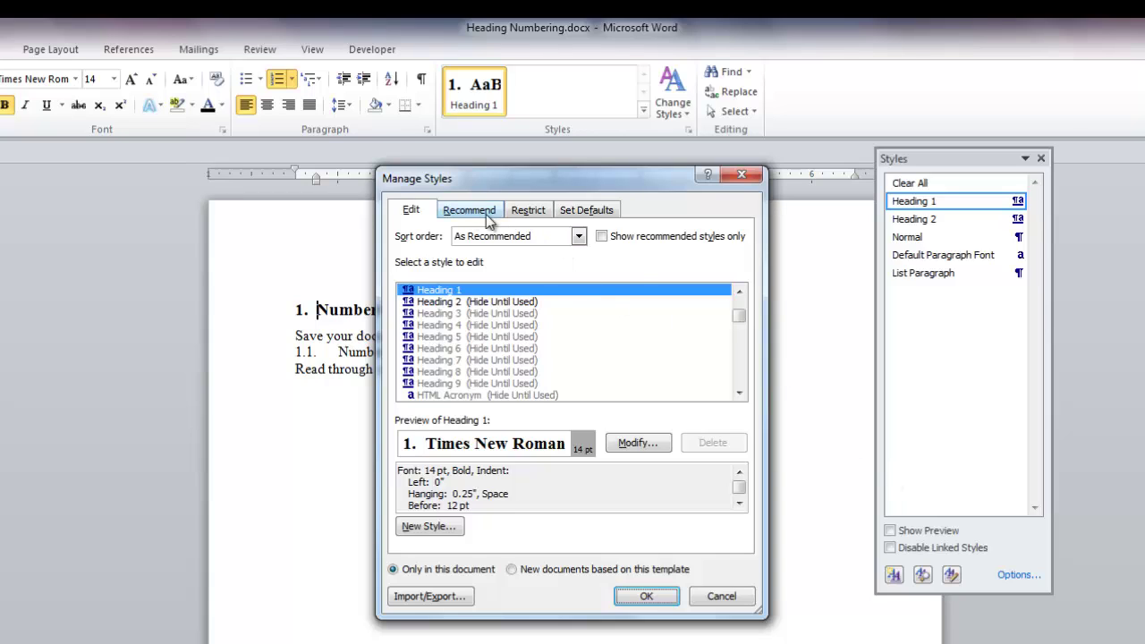
click(487, 215)
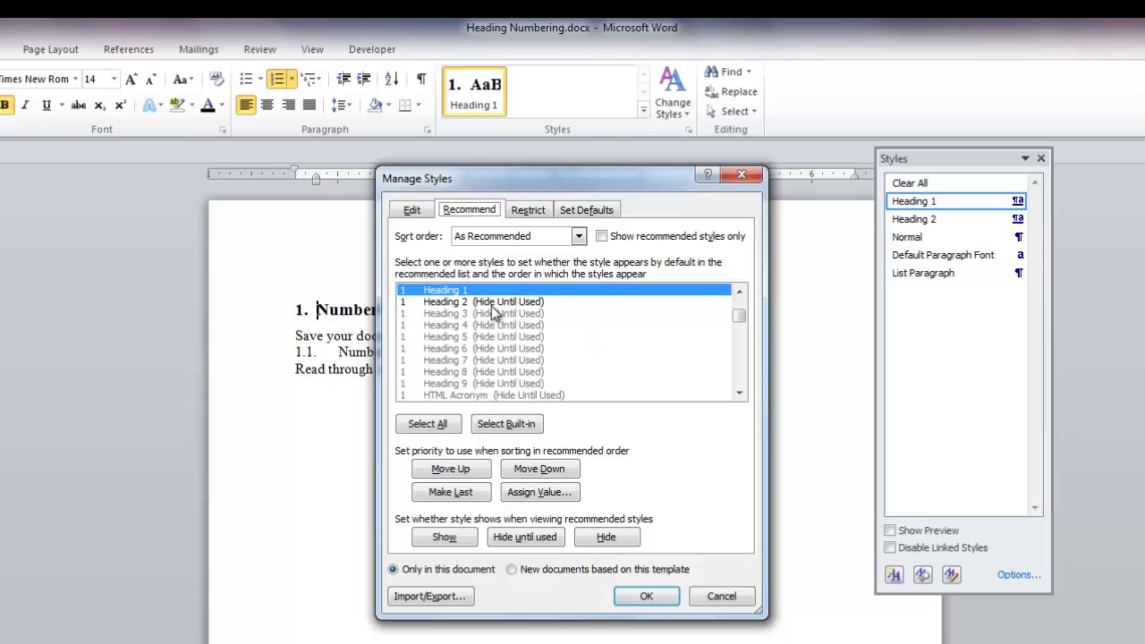
click(472, 305)
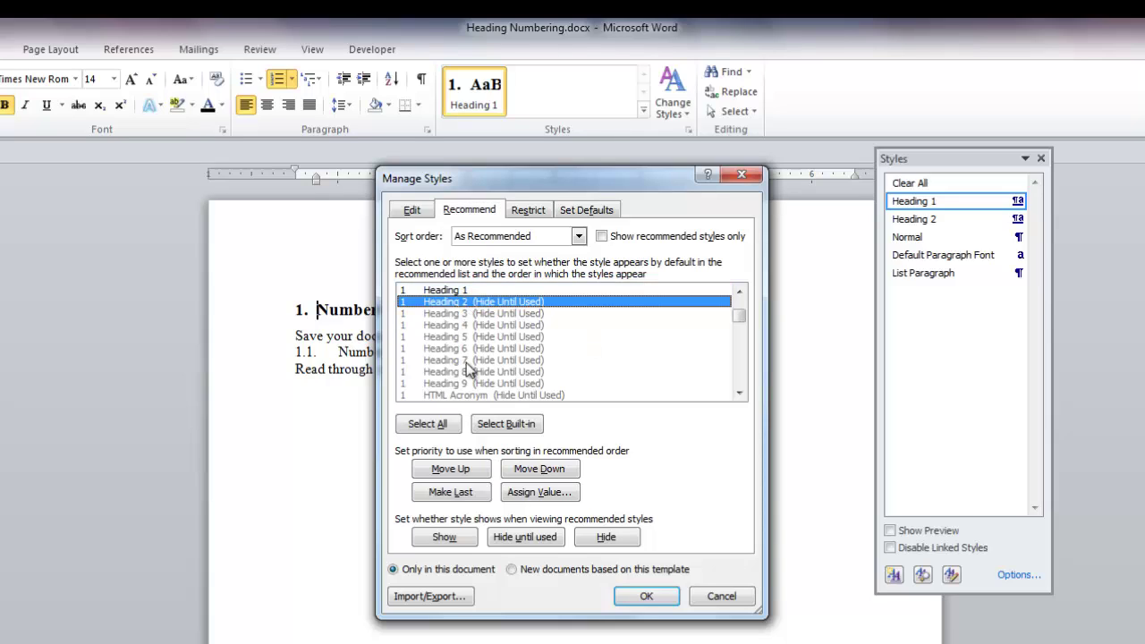
shift+click(463, 314)
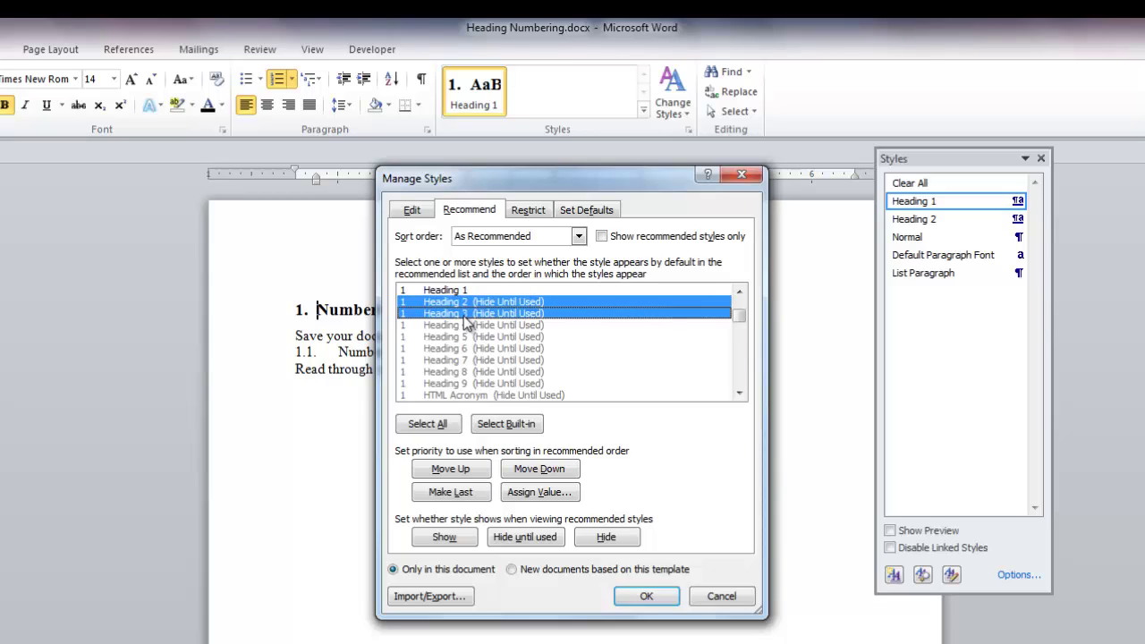
drag(463, 329, 467, 385)
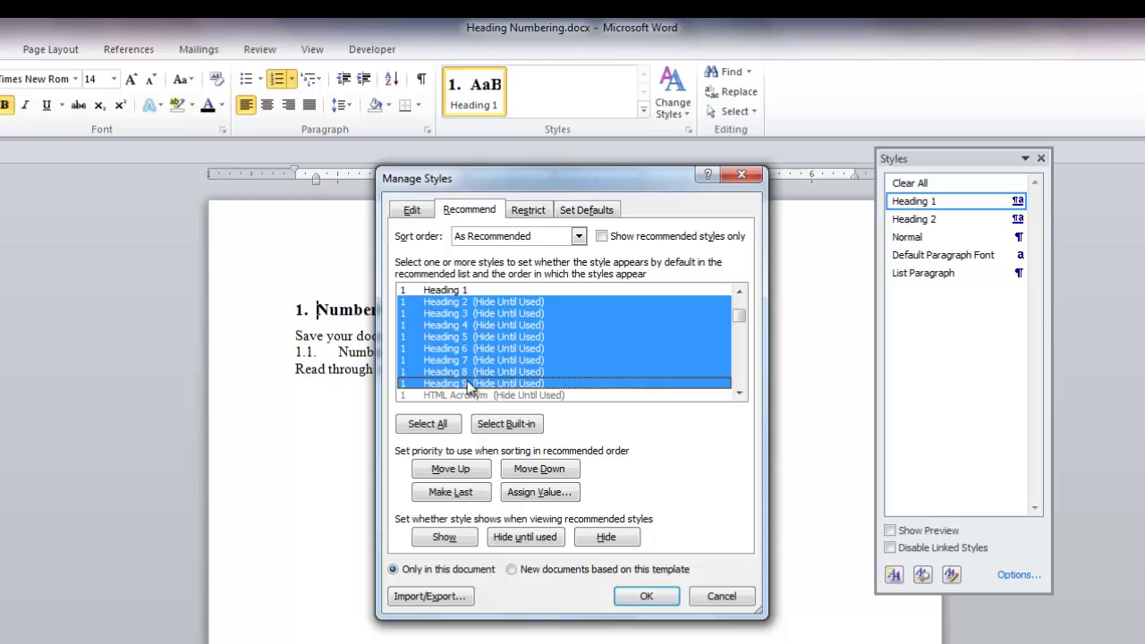
click(444, 539)
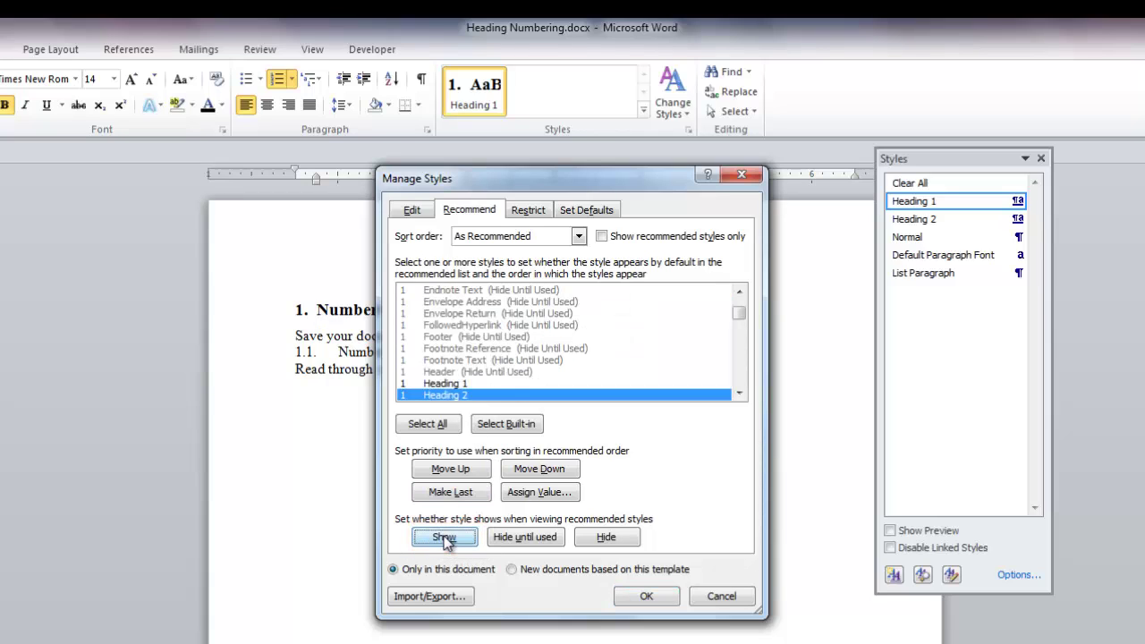
click(641, 596)
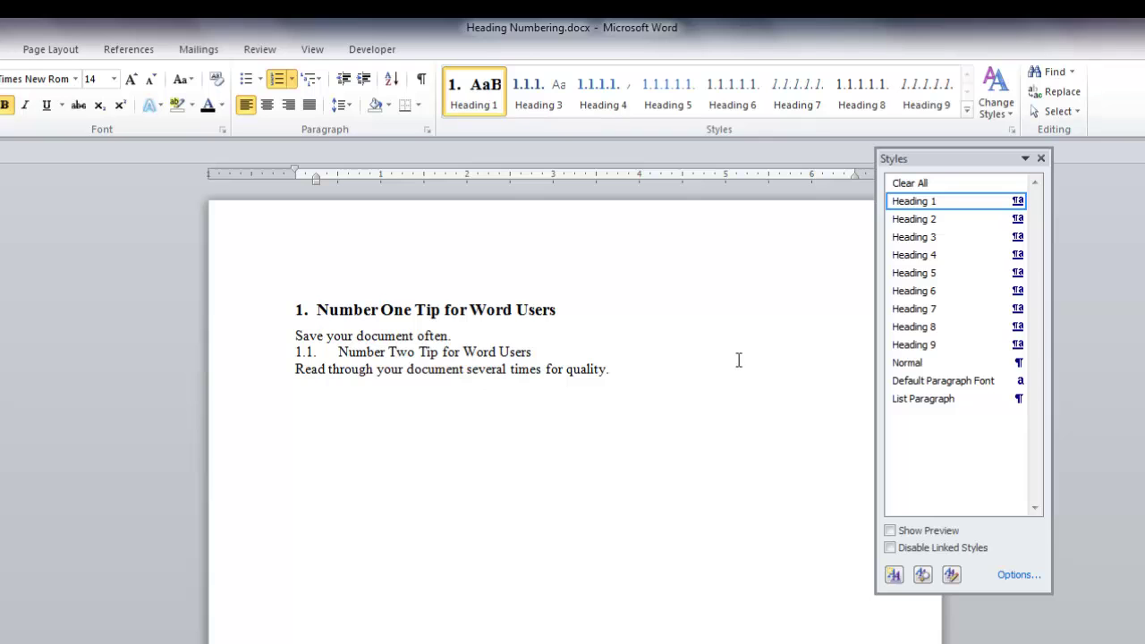
- Review the Heading 1 style's font, color, indentation and spacing settings and keep them as they are
click(1017, 203)
click(928, 243)
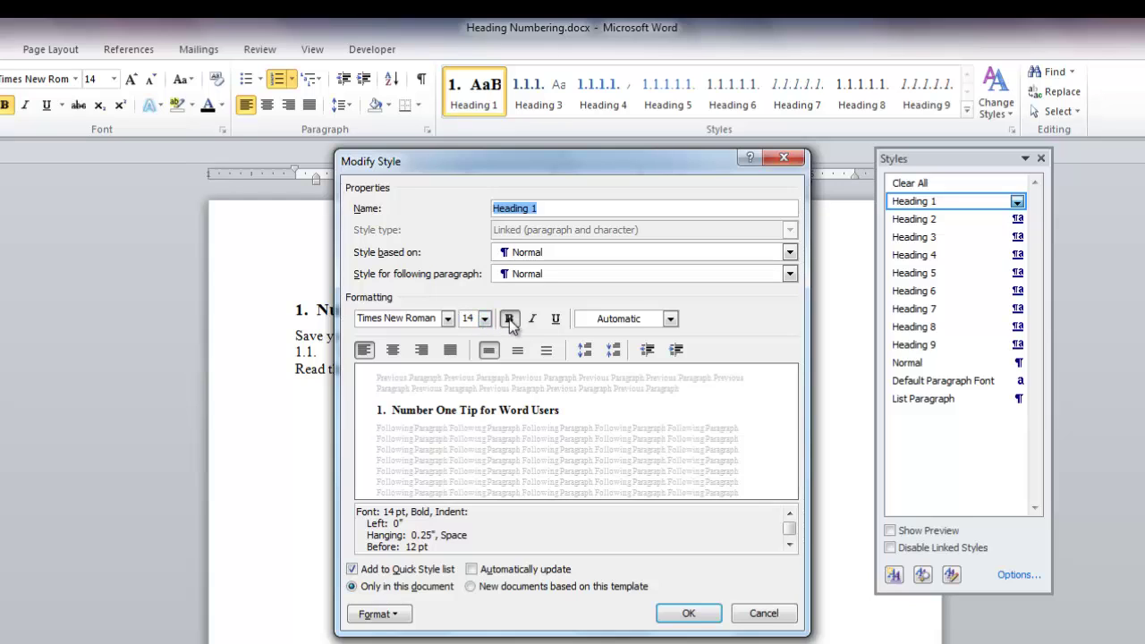
click(670, 320)
click(670, 321)
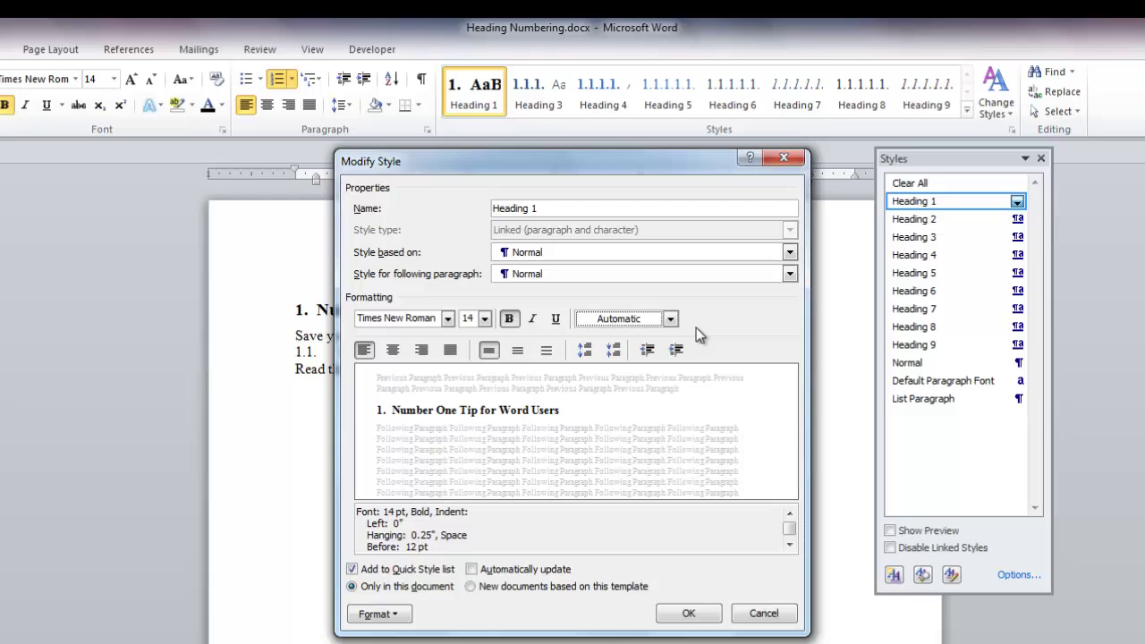
click(380, 617)
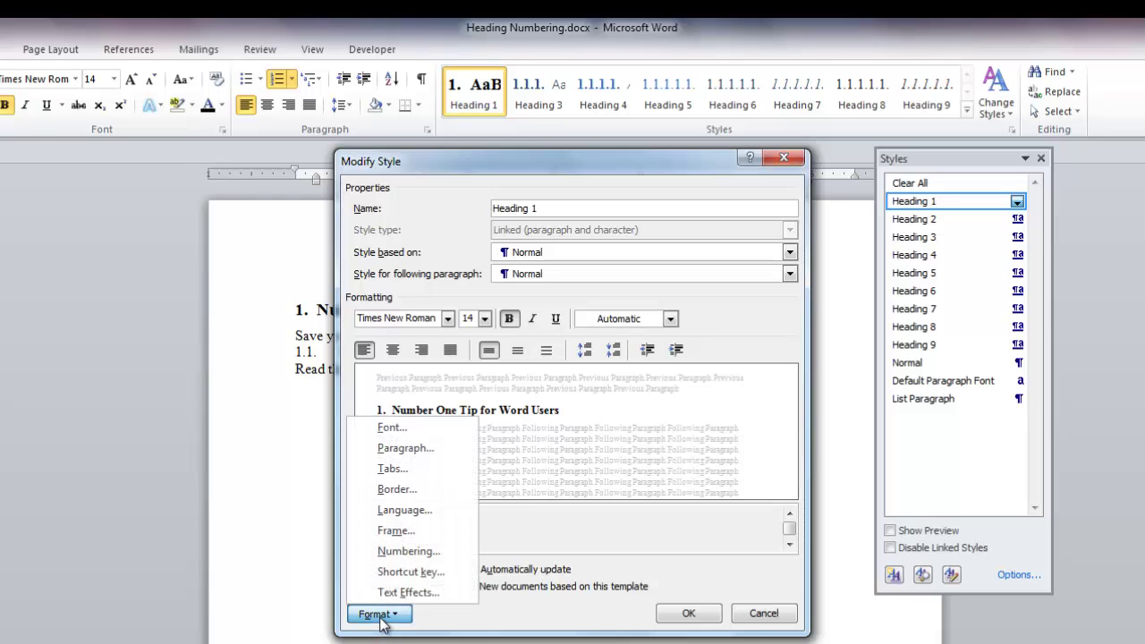
click(406, 449)
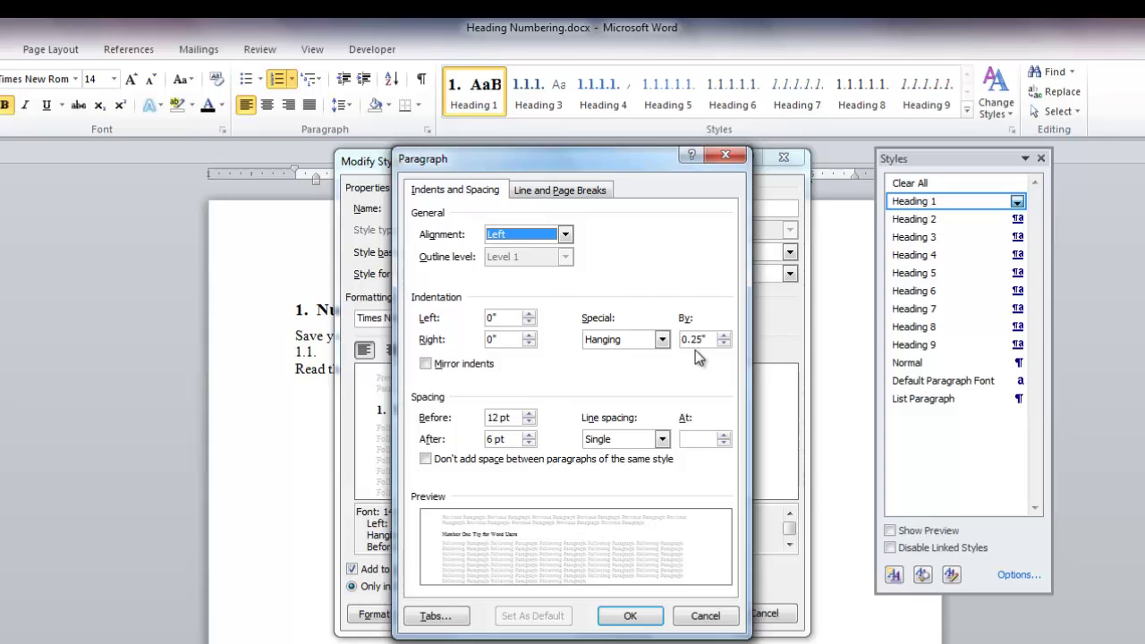
click(628, 616)
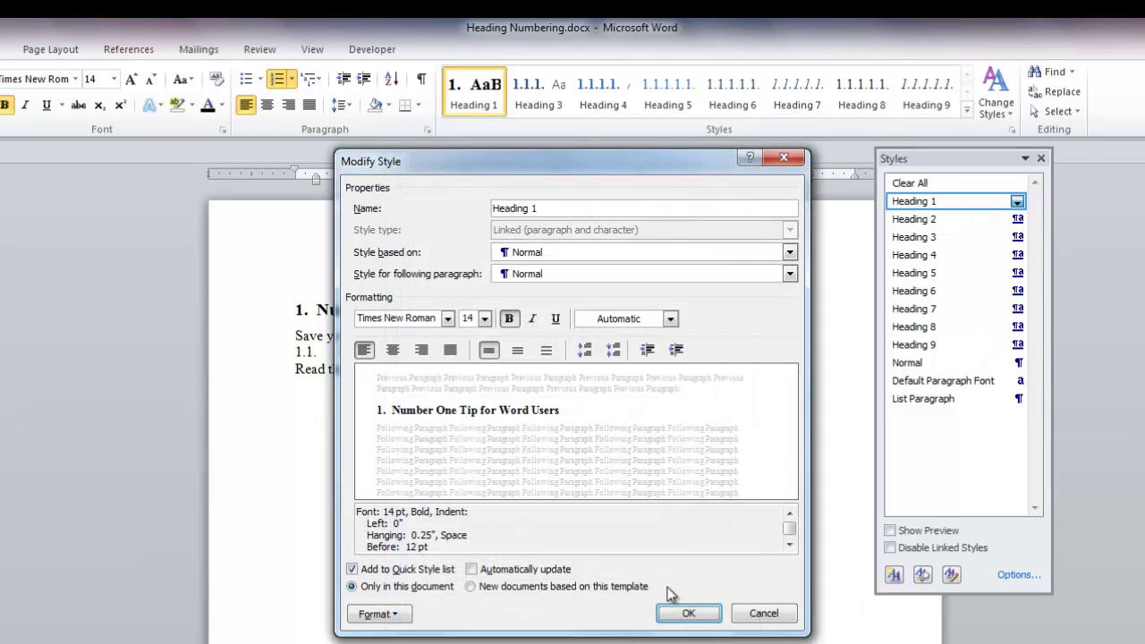
click(694, 616)
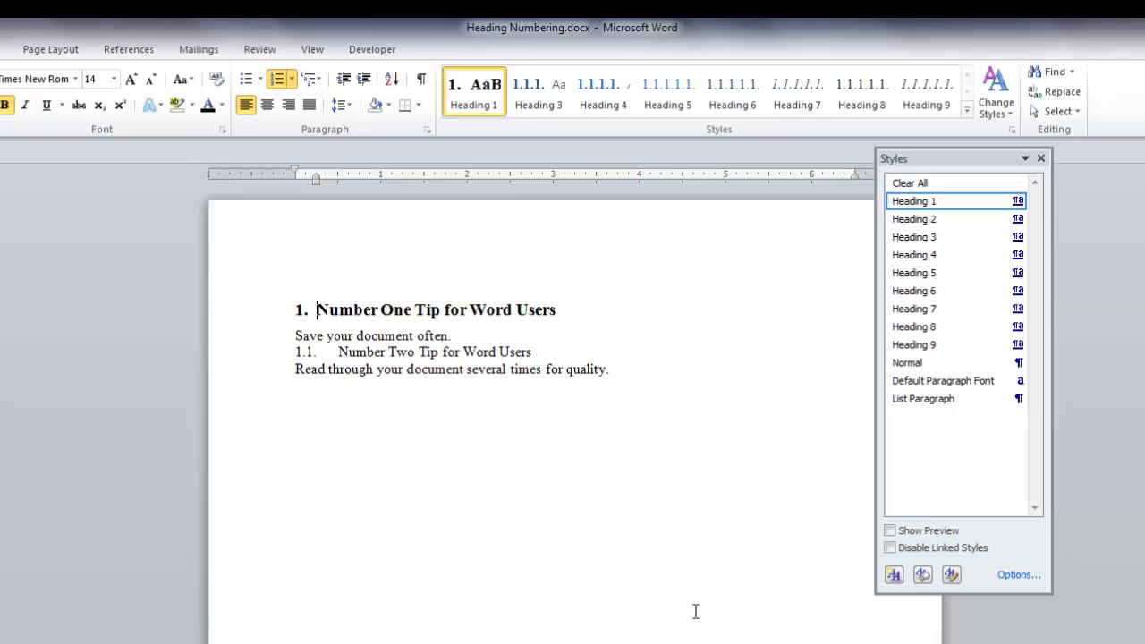
- Apply the Heading 2 style to the "Number Two Tip for Word Users" paragraph
click(297, 356)
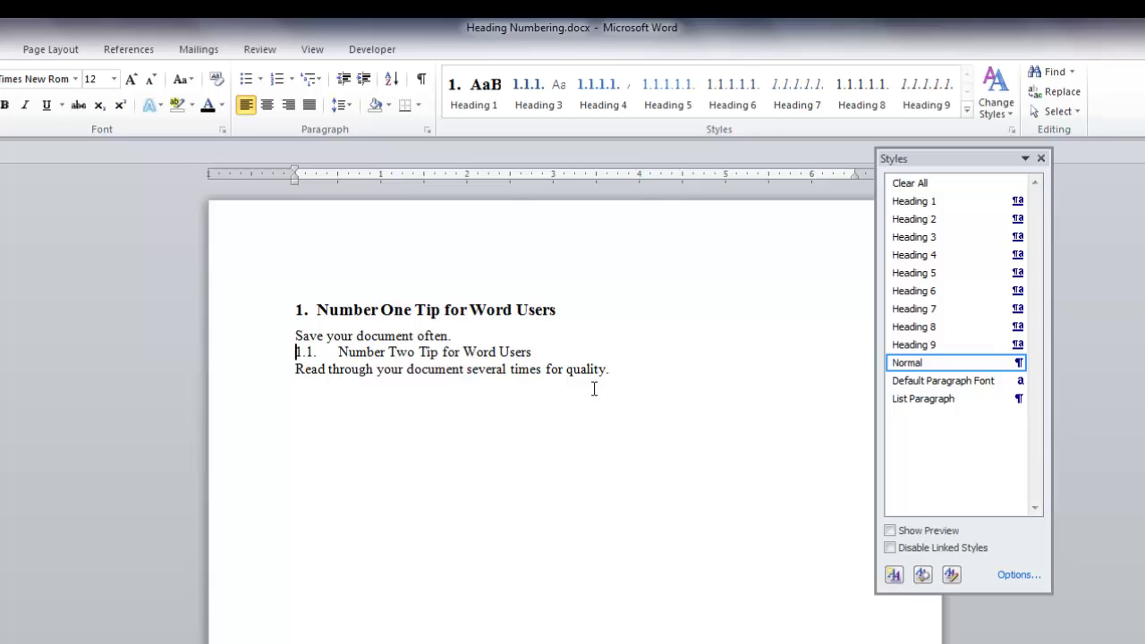
mouse_move(935, 222)
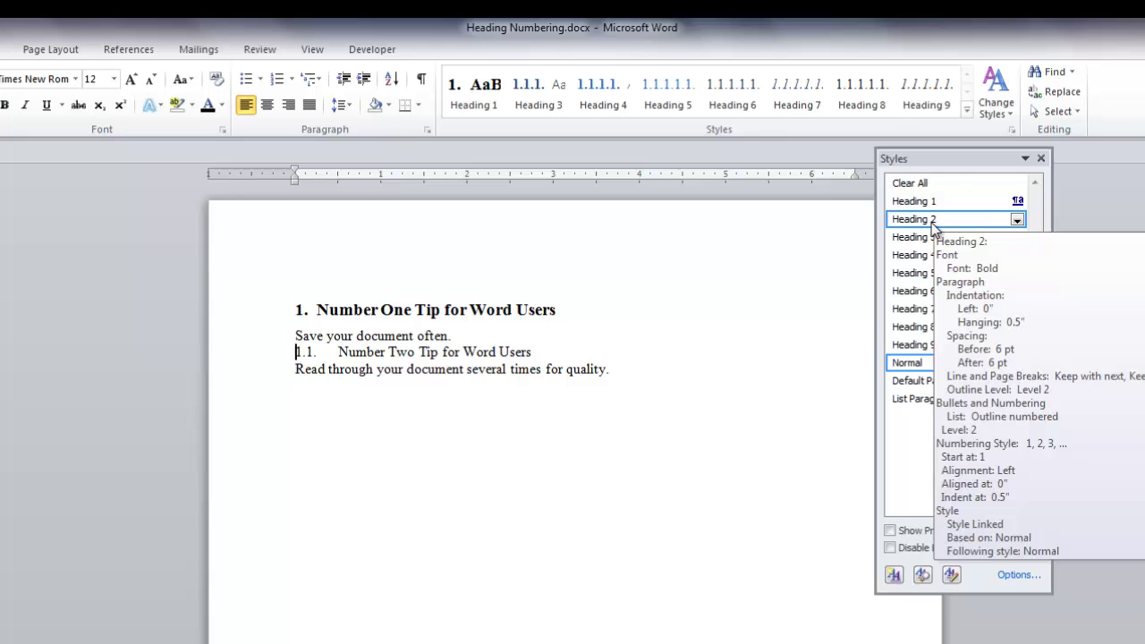
click(933, 224)
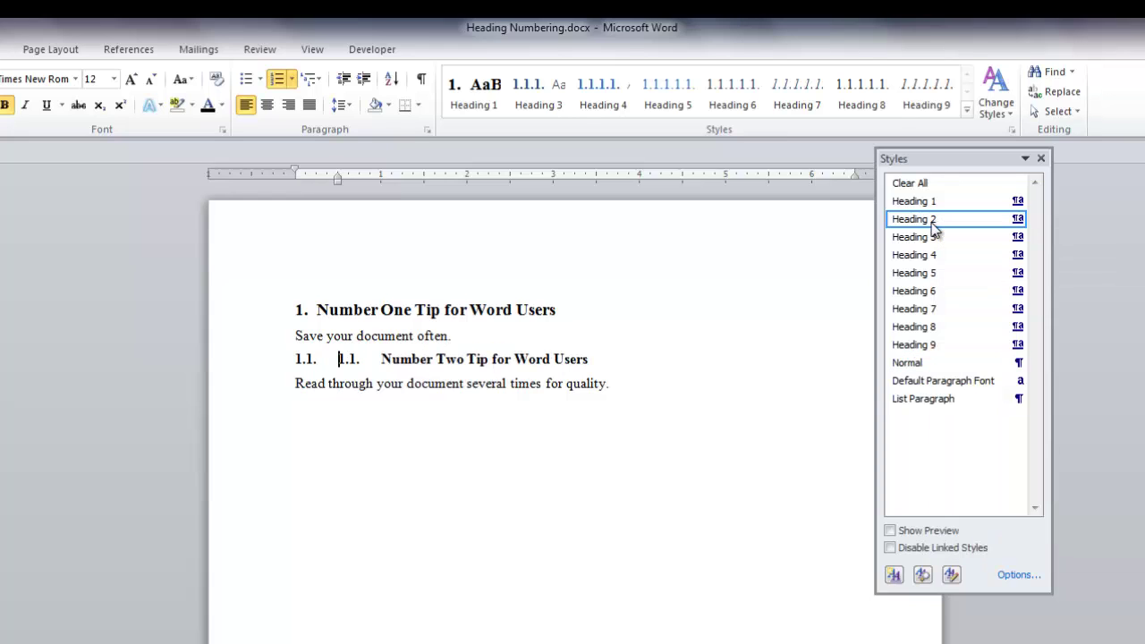
- Review the Heading 2 style's font, indentation and spacing settings and keep them as they are
click(1018, 220)
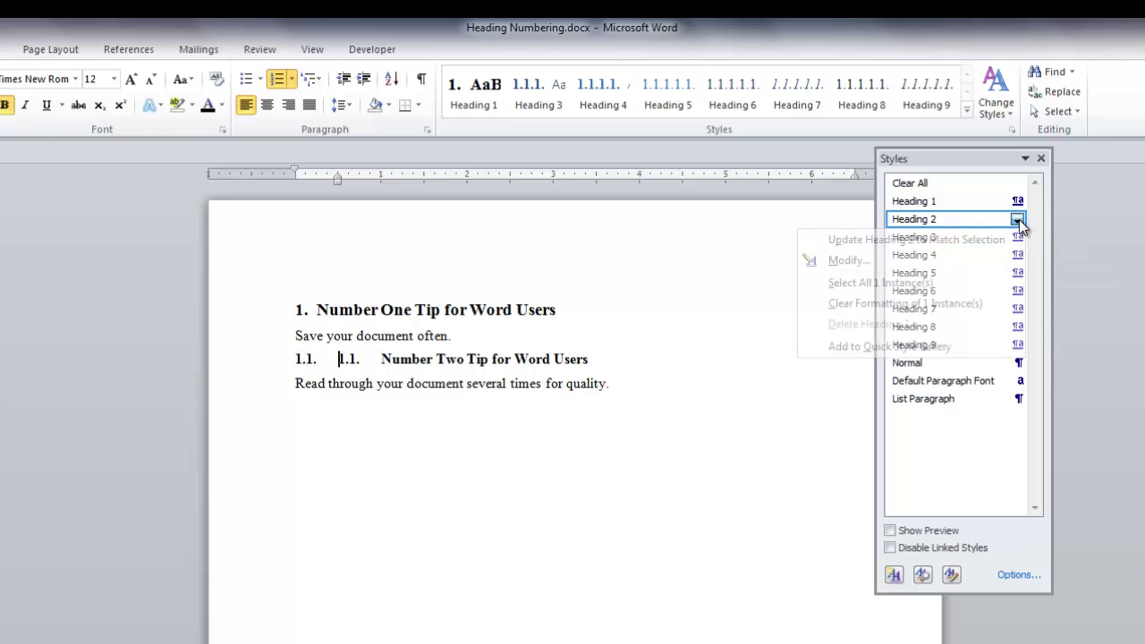
click(877, 264)
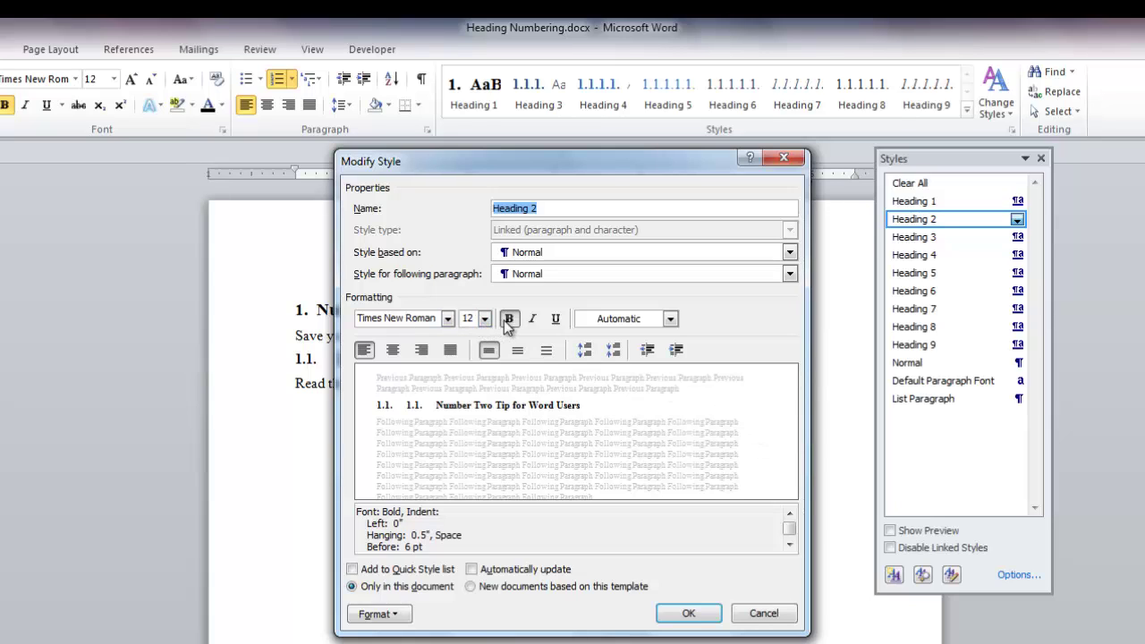
click(391, 620)
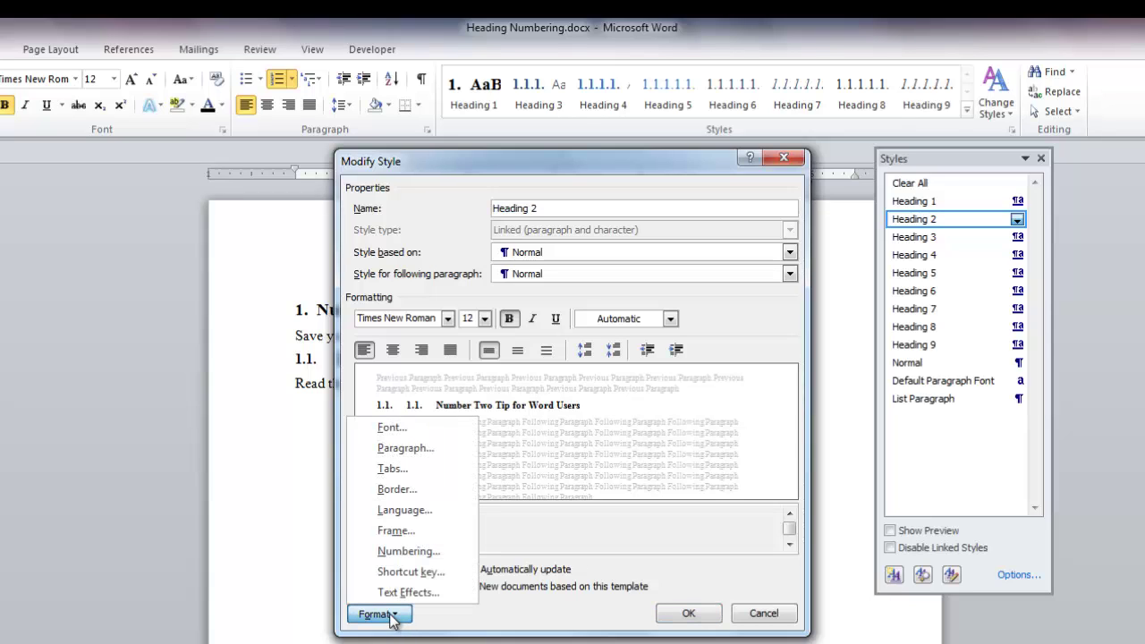
click(407, 447)
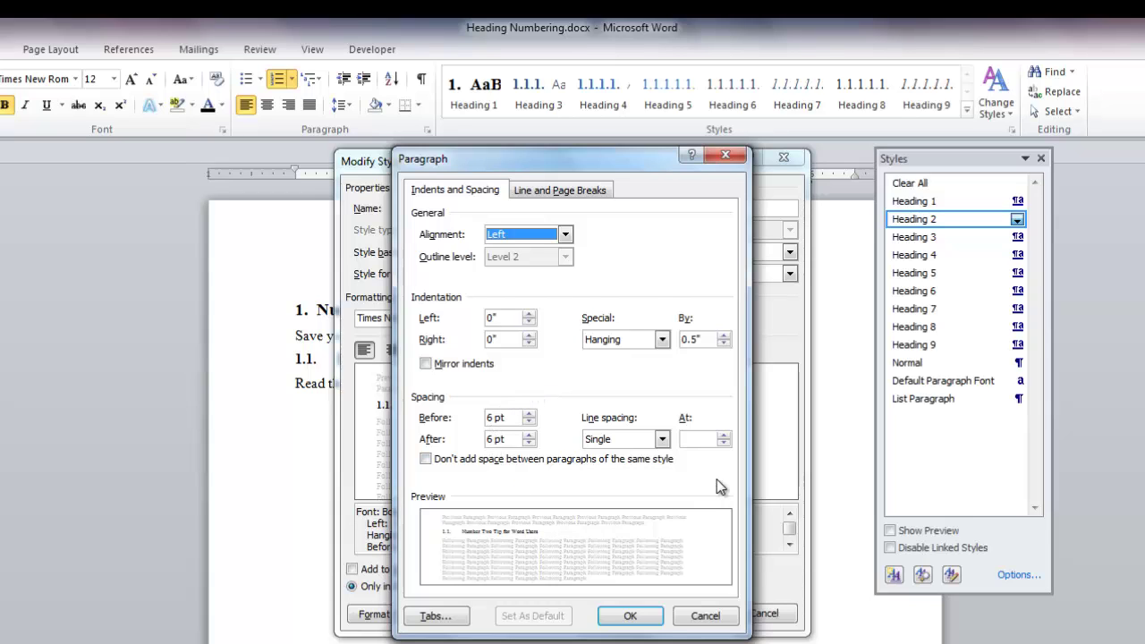
click(630, 617)
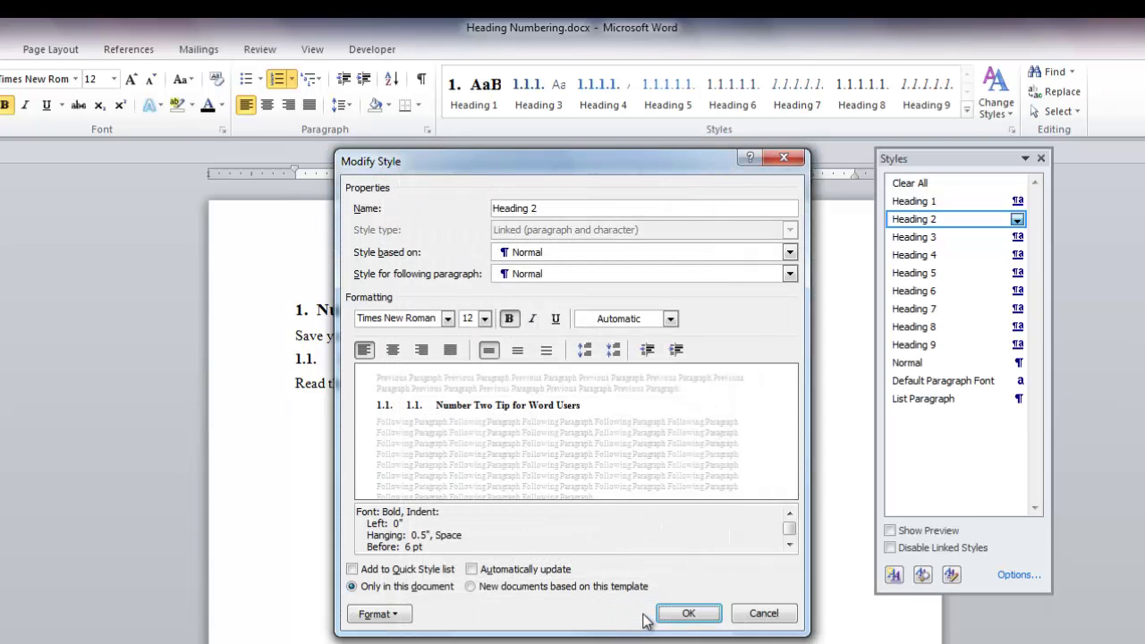
click(678, 614)
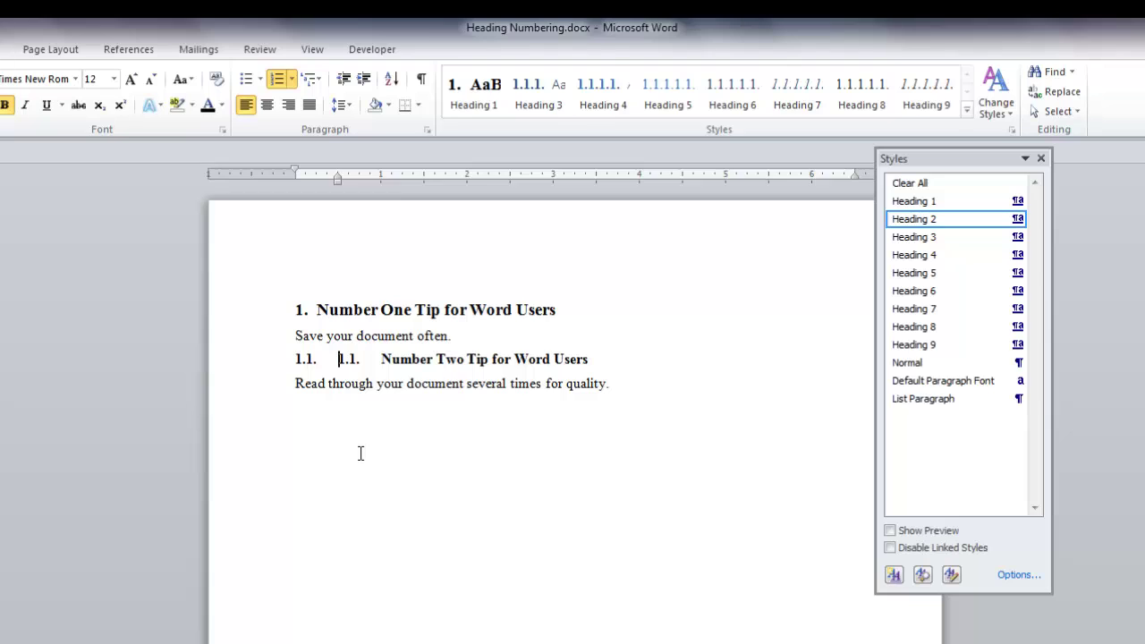
- Delete the duplicate manually typed number before "Number Two Tip for Word Users"
key(Delete)
key(Delete)
key(Delete)
key(Delete)
key(Delete)
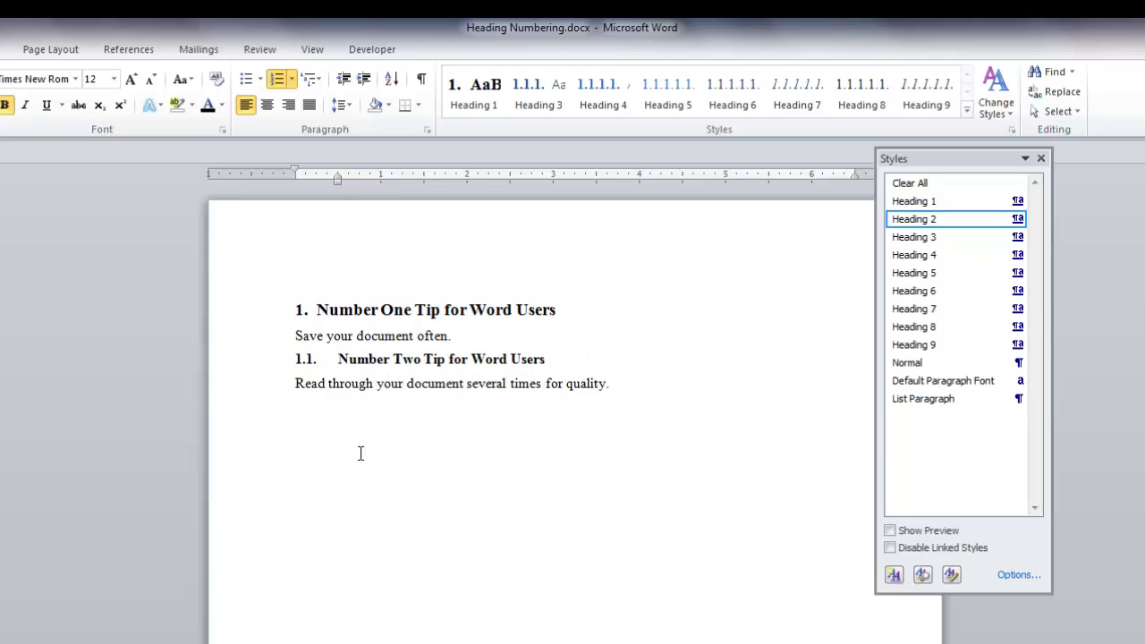
- Add a new paragraph after the last line of text and apply the Heading 3 style to it
click(623, 386)
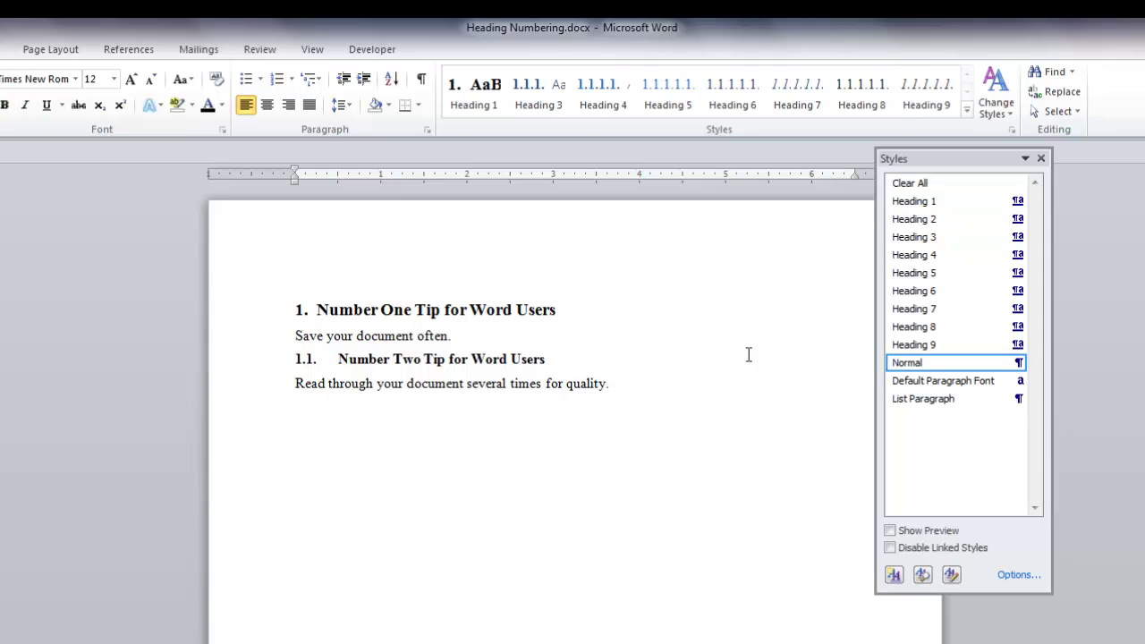
key(Return)
click(931, 239)
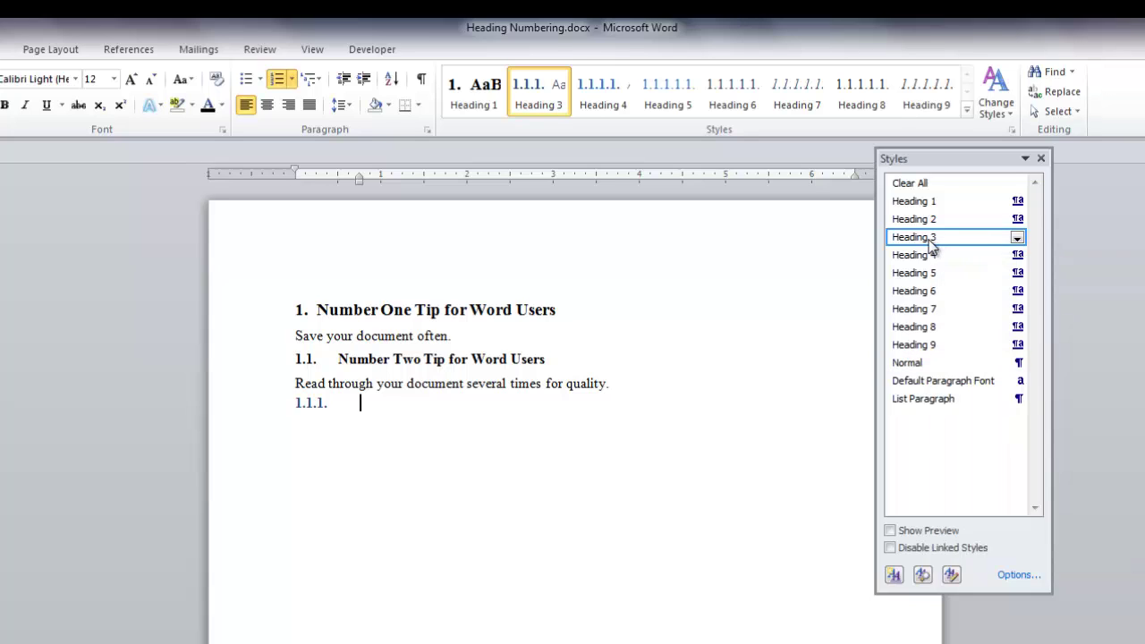
- Modify the Heading 3 style's font to Times New Roman, Bold, with the Automatic color
click(1017, 238)
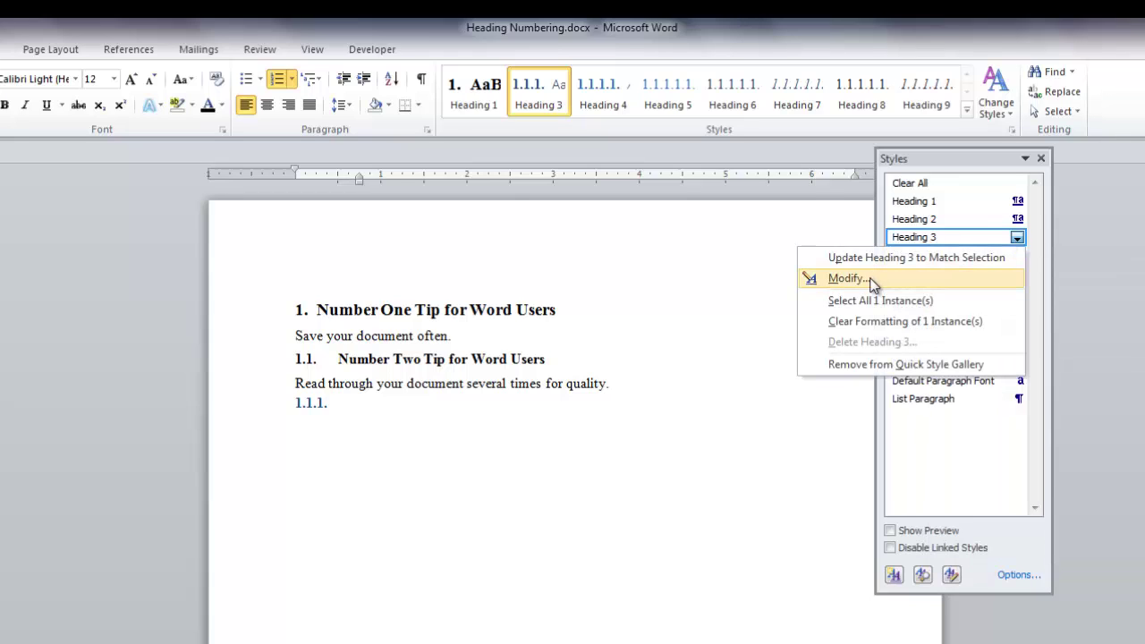
click(847, 278)
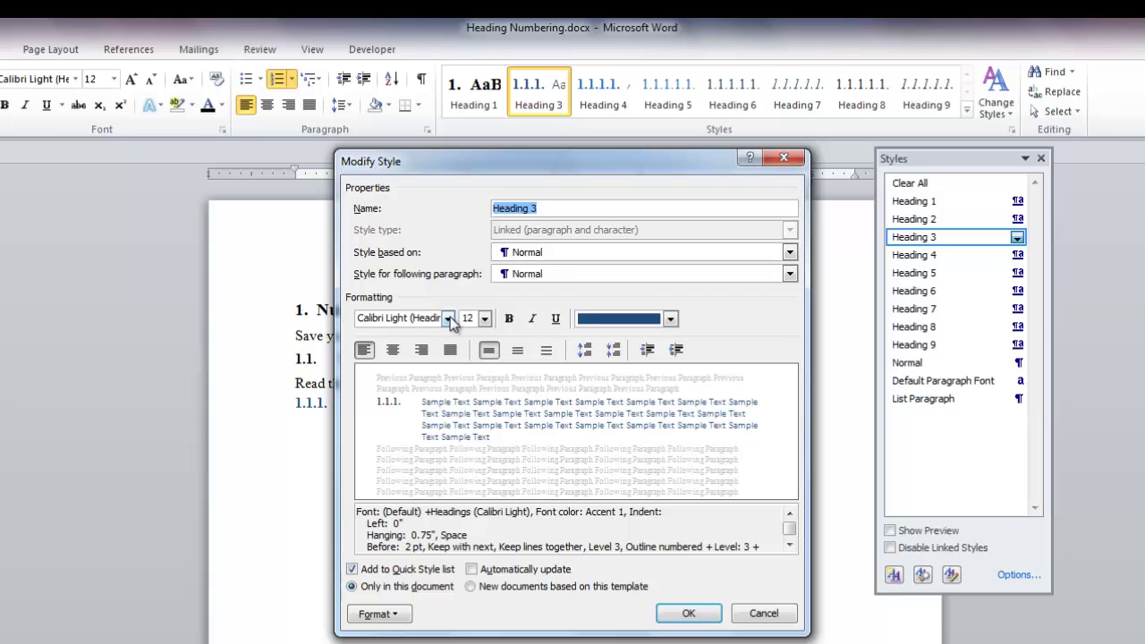
click(448, 318)
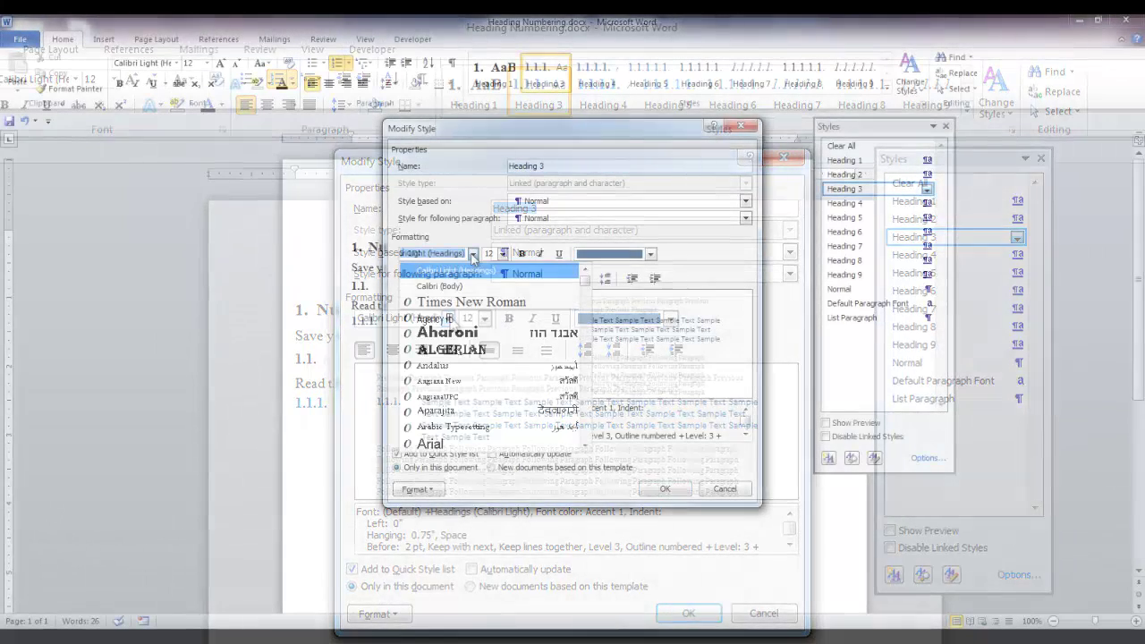
click(465, 302)
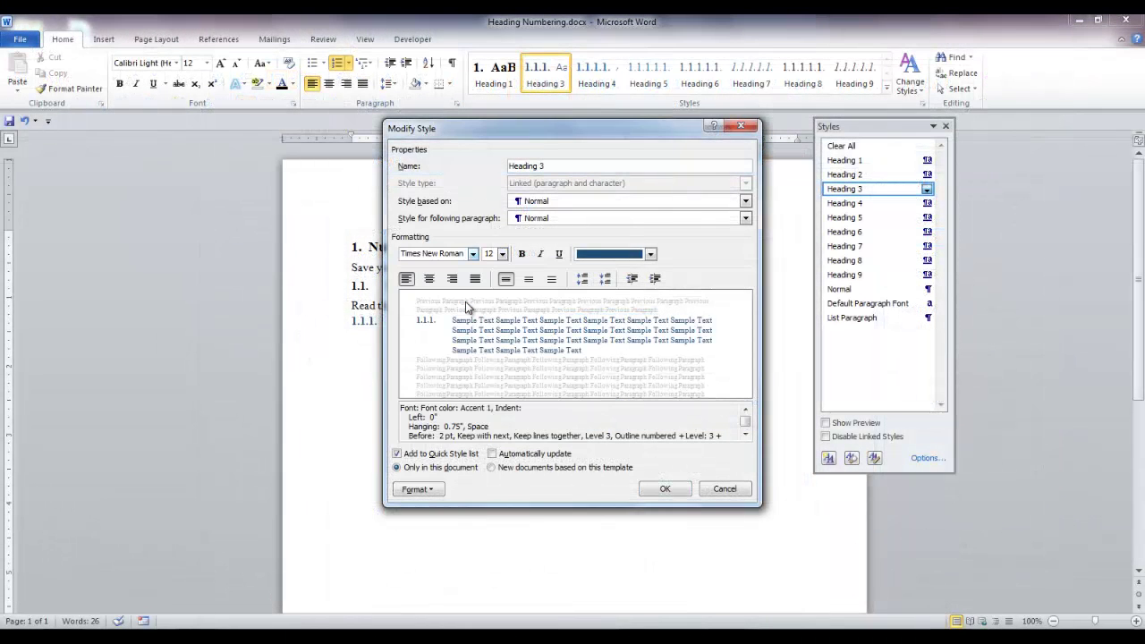
click(524, 258)
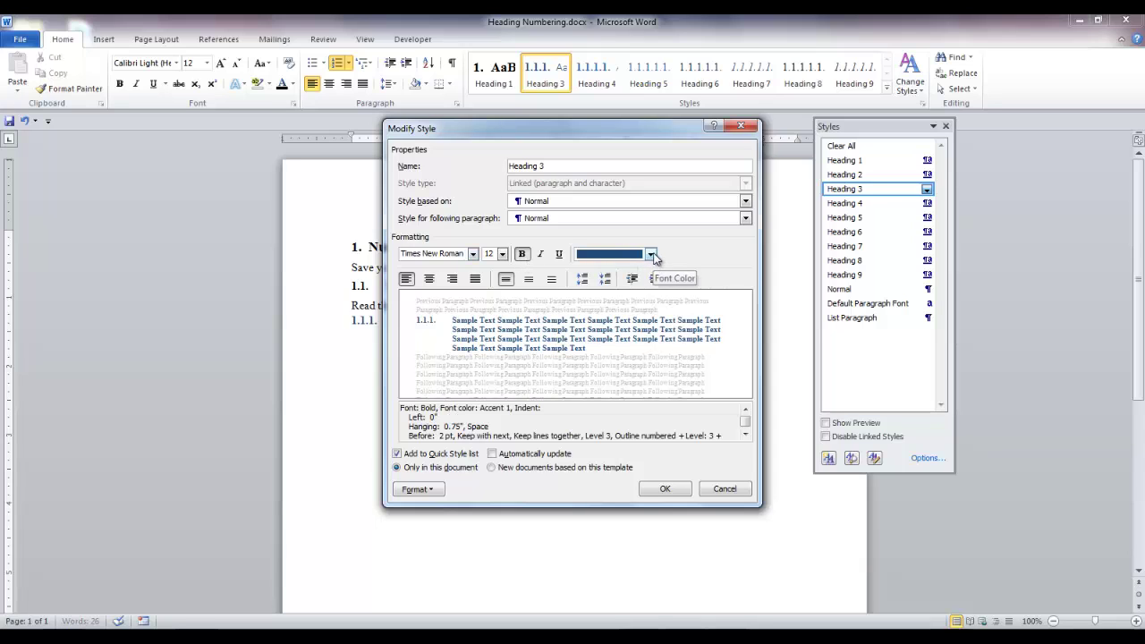
click(652, 255)
click(592, 269)
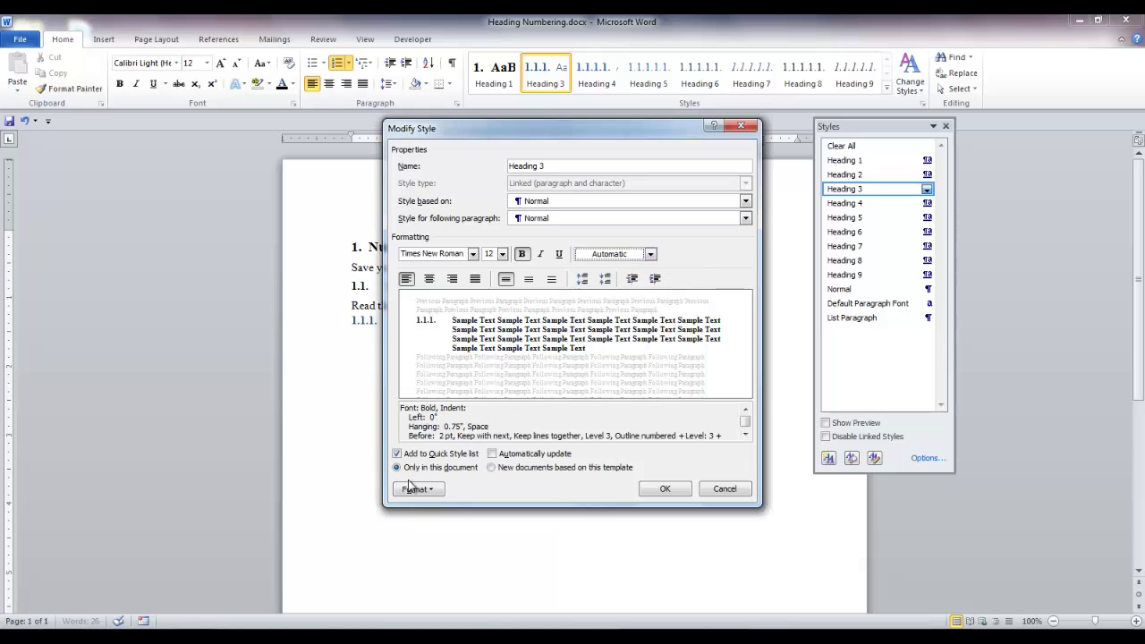
- Set the Heading 3 style's paragraph spacing to 6 pt before and after, and enter "Heading 3" as the heading text
click(413, 488)
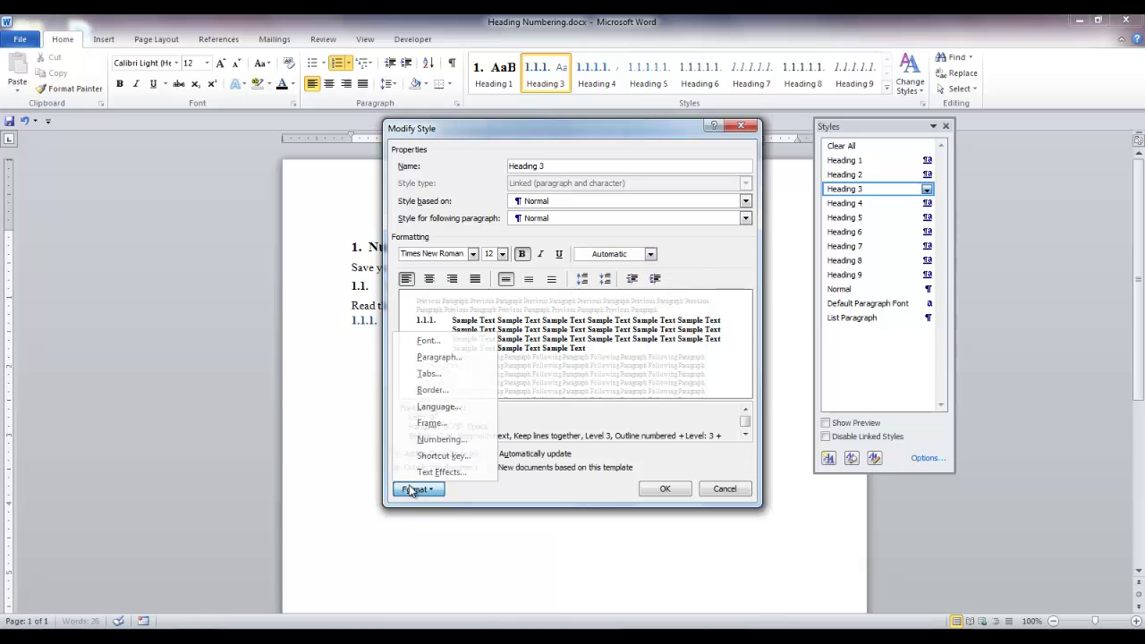
click(439, 357)
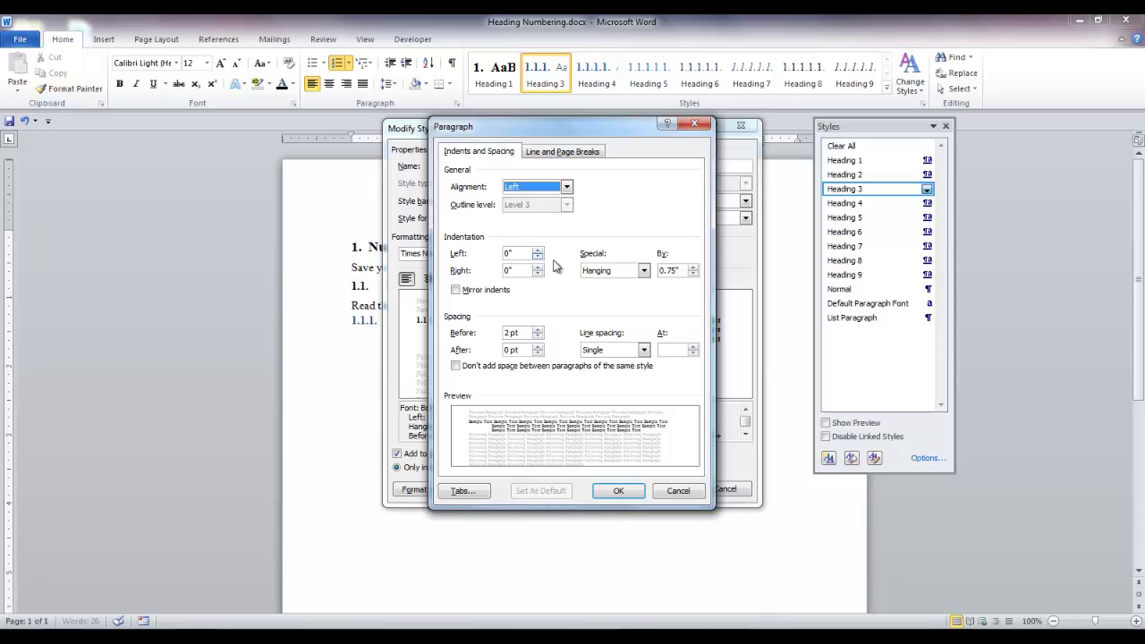
click(537, 331)
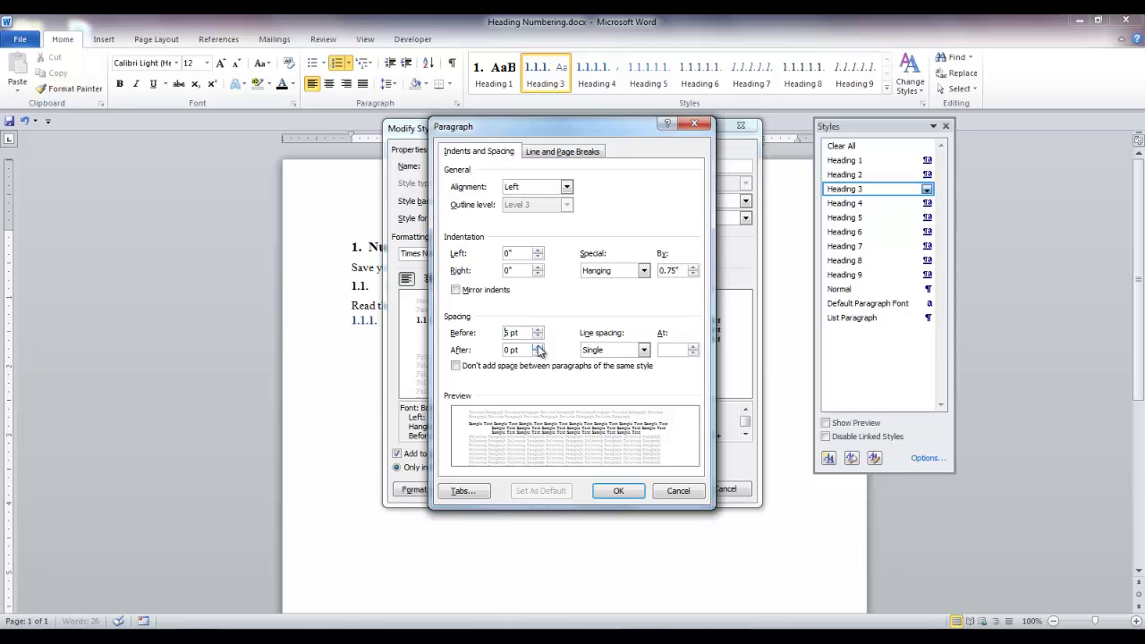
click(537, 347)
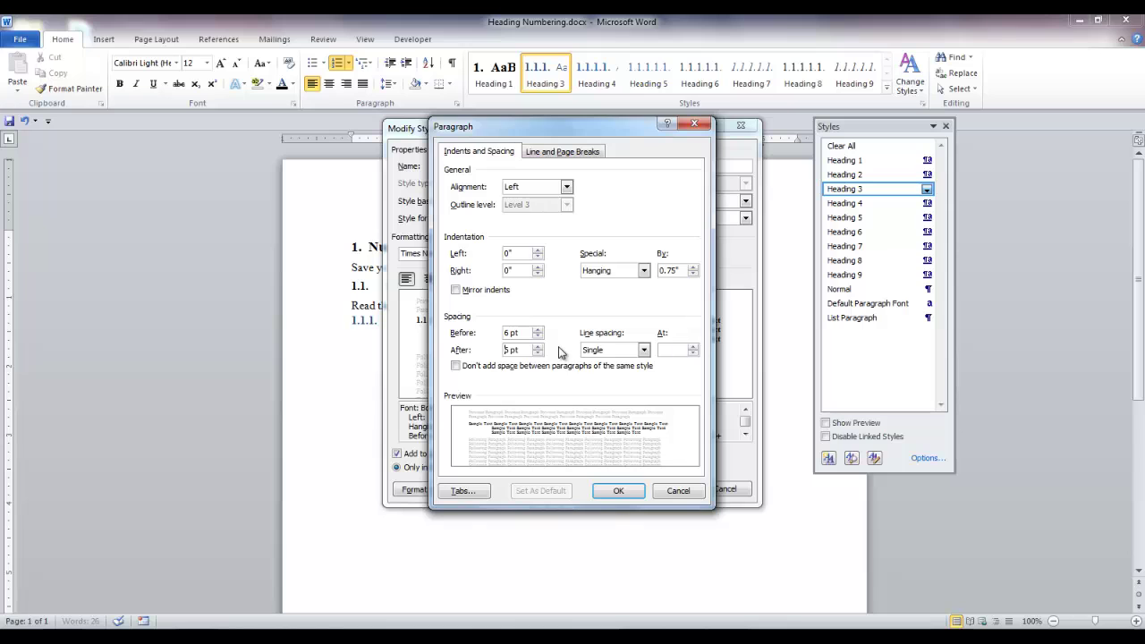
click(620, 491)
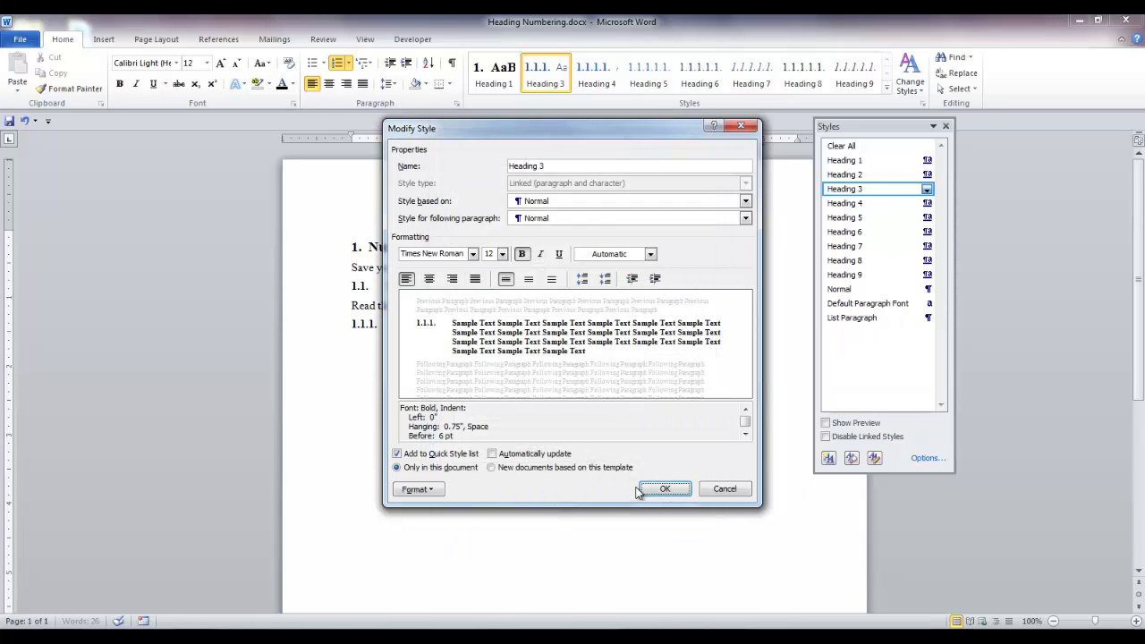
click(665, 489)
text(Heading 3)
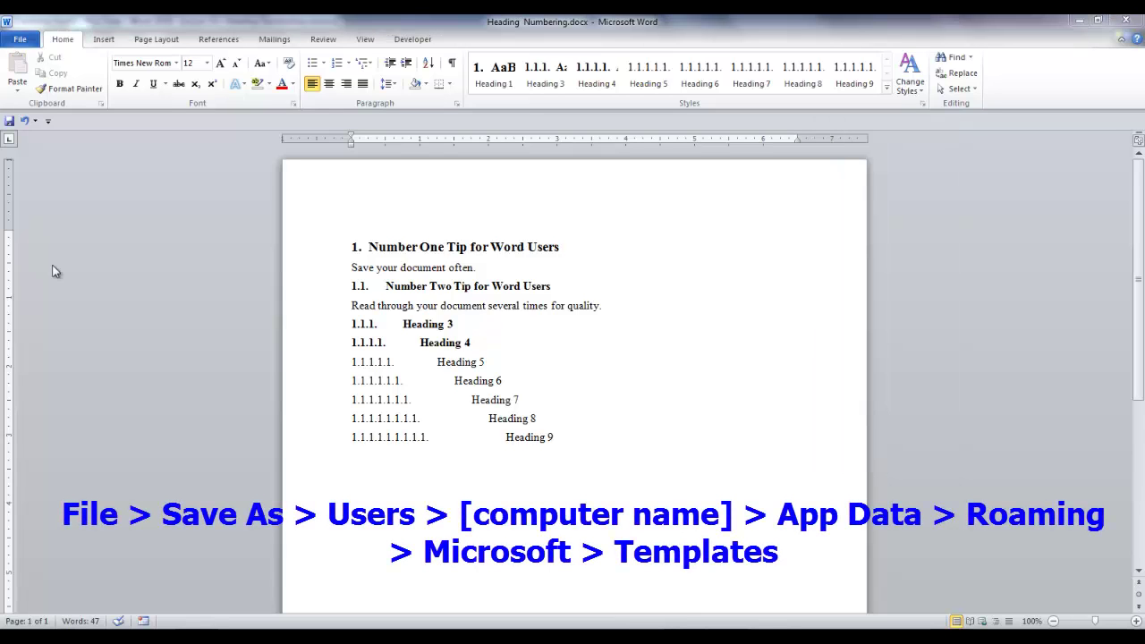
- Save the document as a Word Template (*.dotx) named Heading Numbering in the Microsoft Templates folder
click(21, 41)
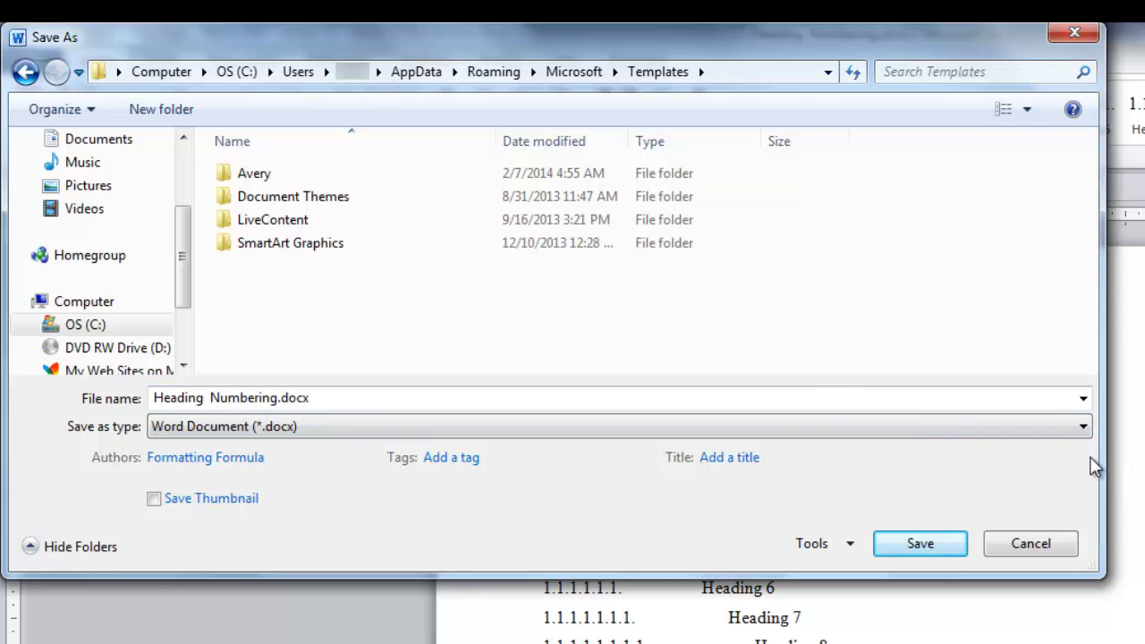
click(1084, 427)
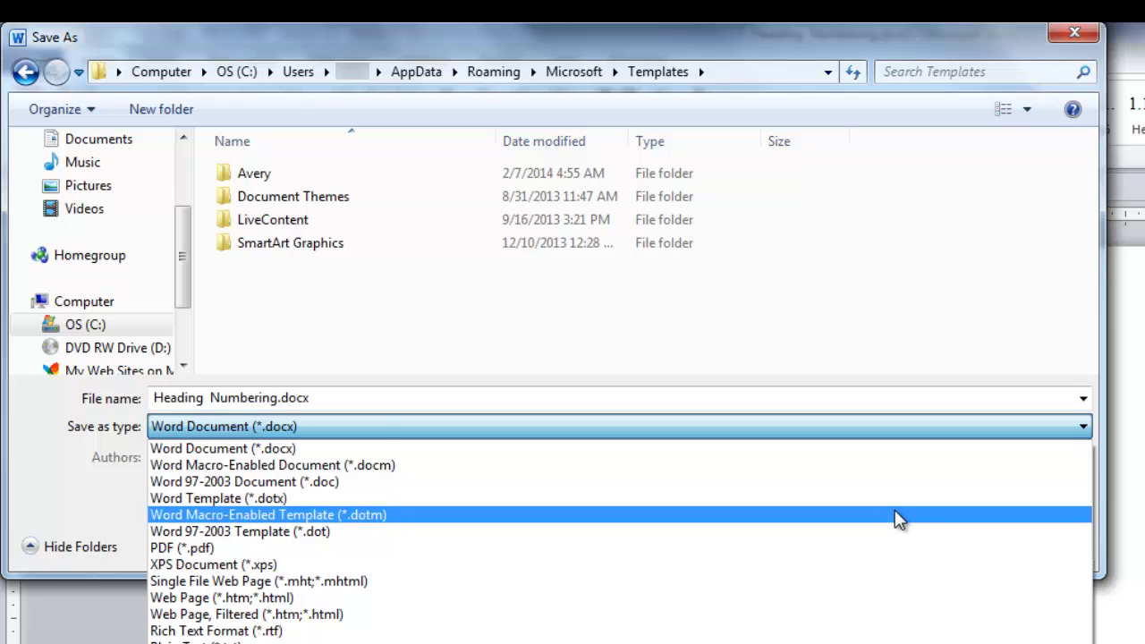
click(588, 499)
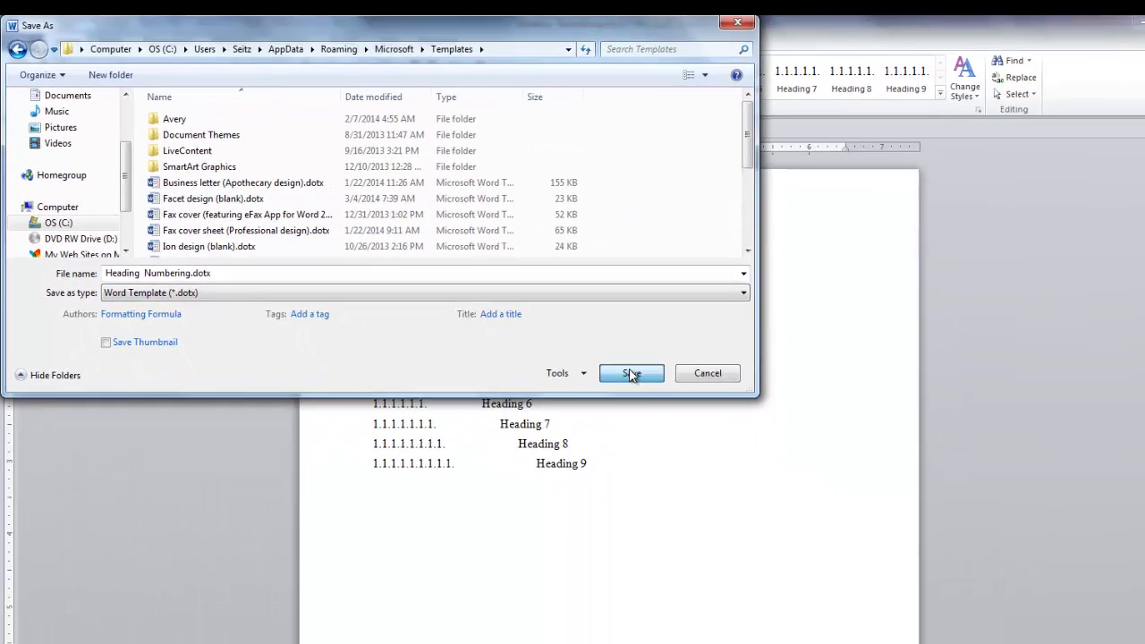
click(756, 447)
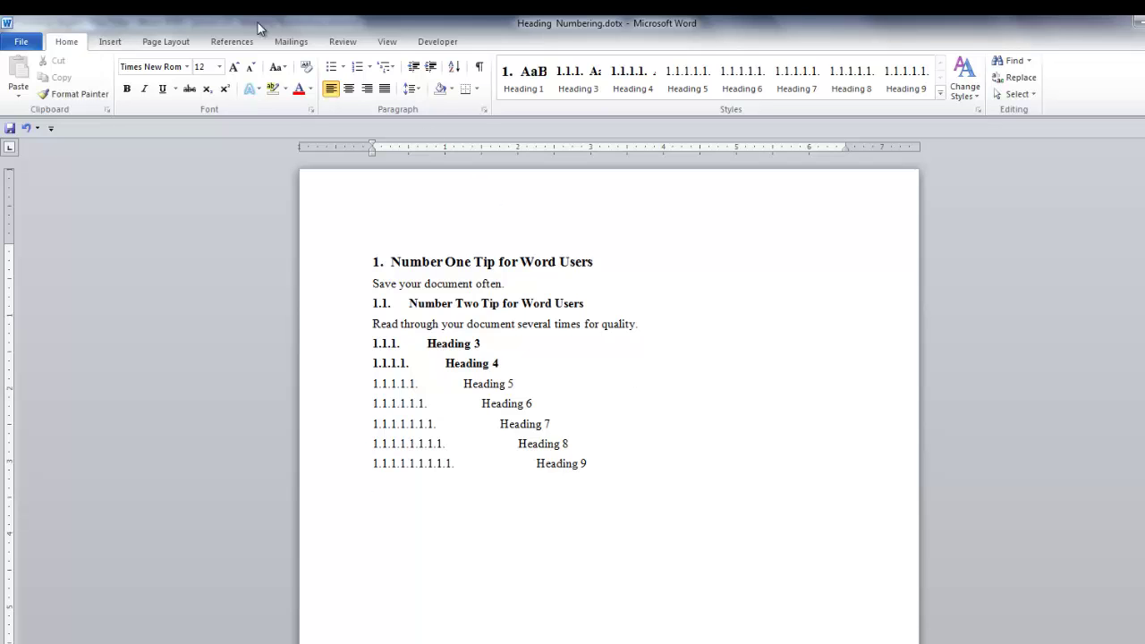
- Create a new document from the Heading Numbering template in the personal templates
click(18, 42)
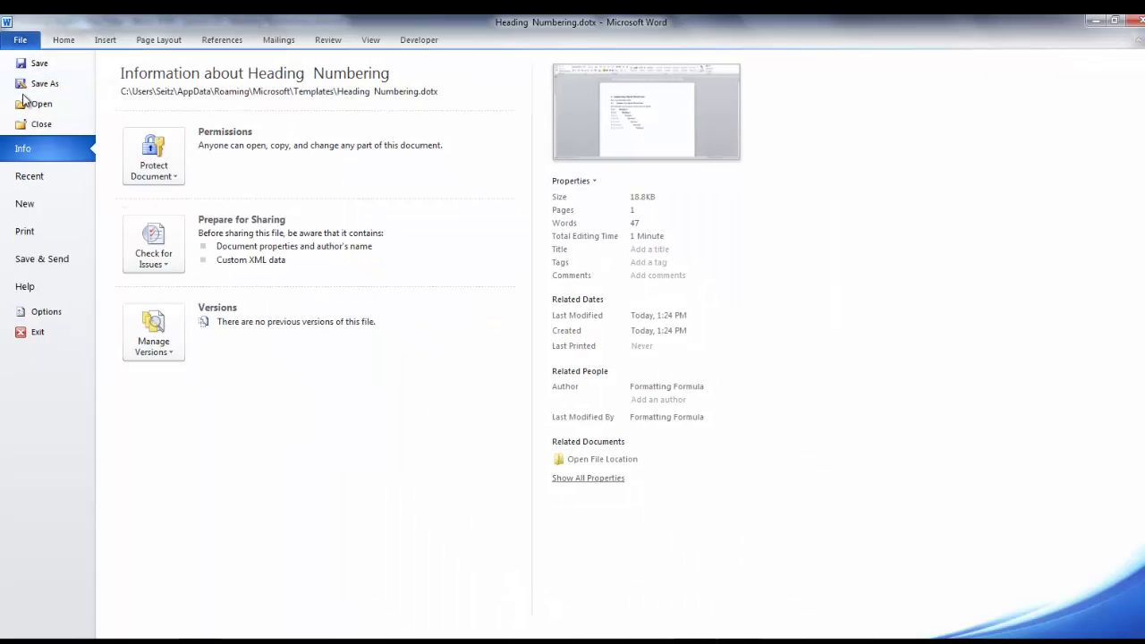
click(27, 206)
click(407, 156)
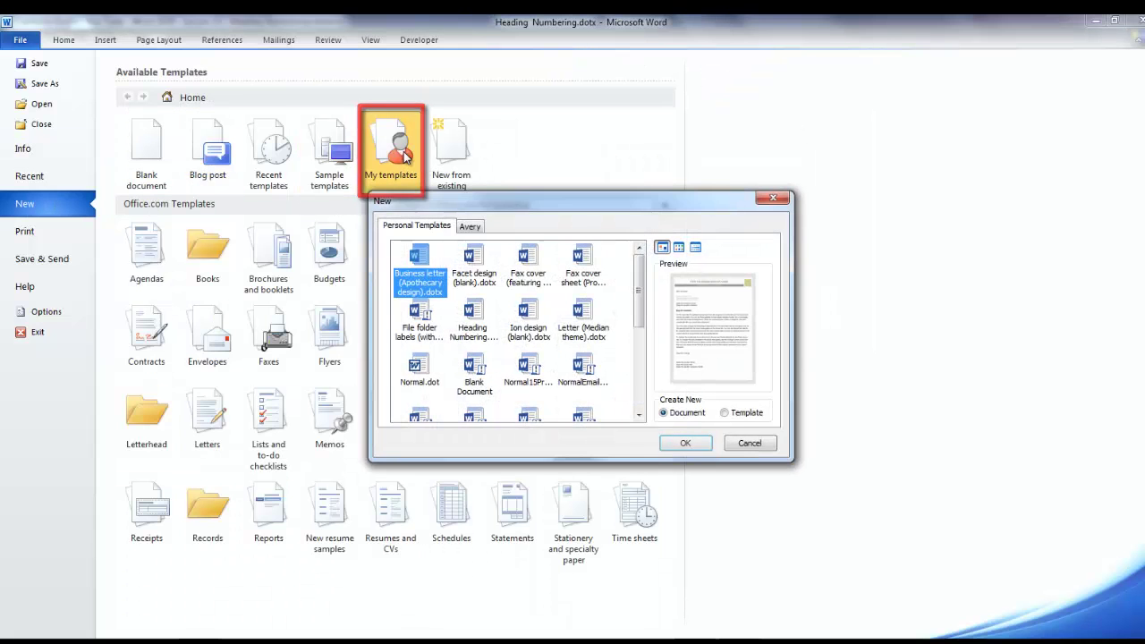
click(474, 322)
click(685, 445)
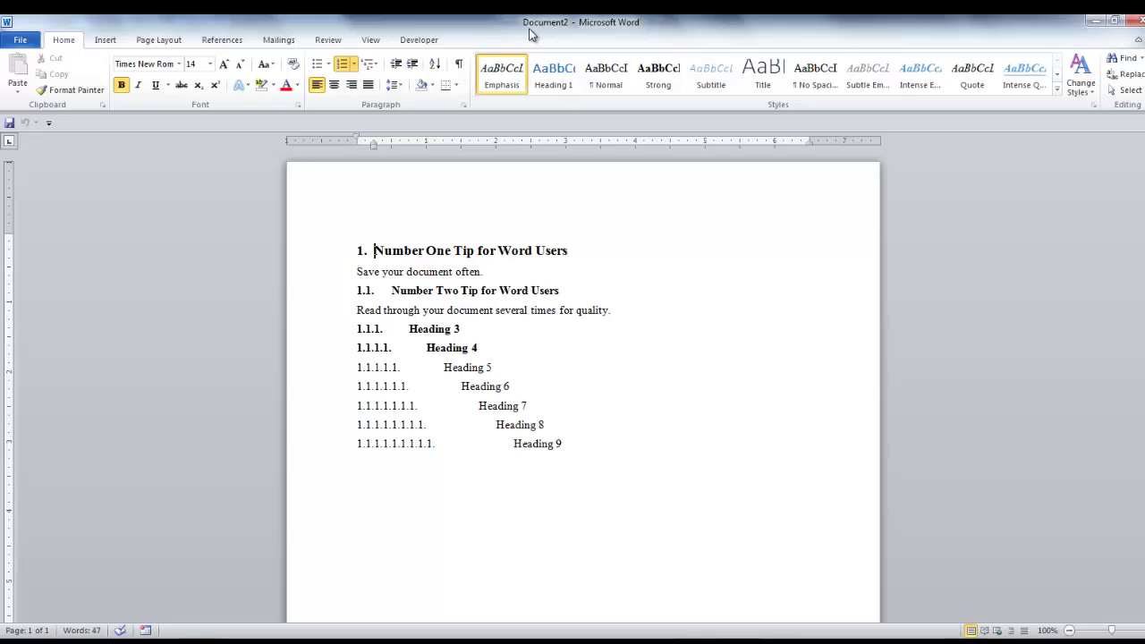